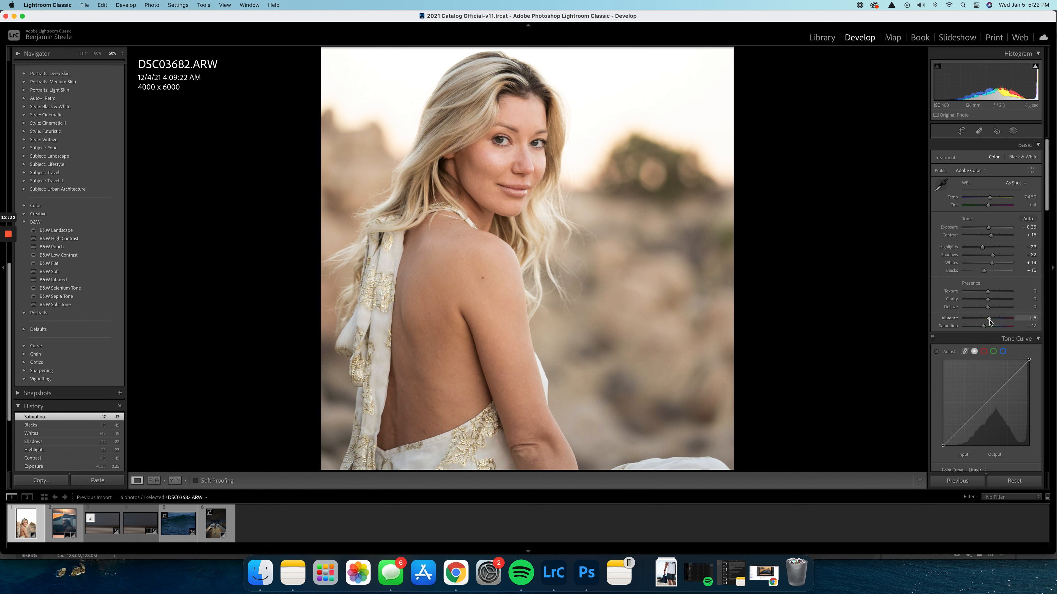
Crop the portrait to the 4 x 5 / 8 x 10 aspect, trimming only the sky above, and set the temperature to 7,692
click(961, 130)
click(1011, 159)
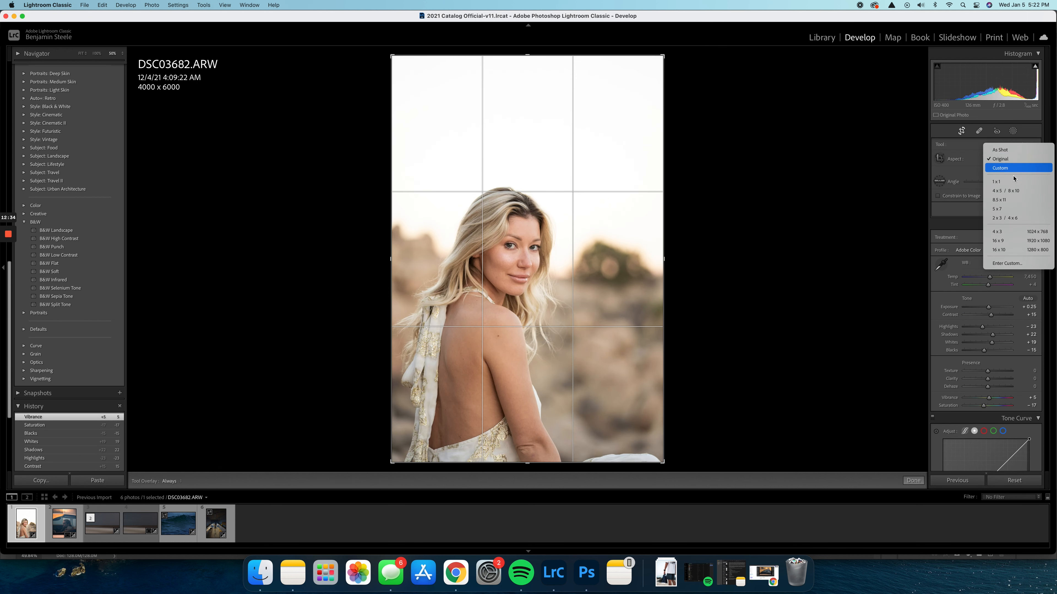
click(1011, 191)
drag(611, 260, 610, 216)
key(Return)
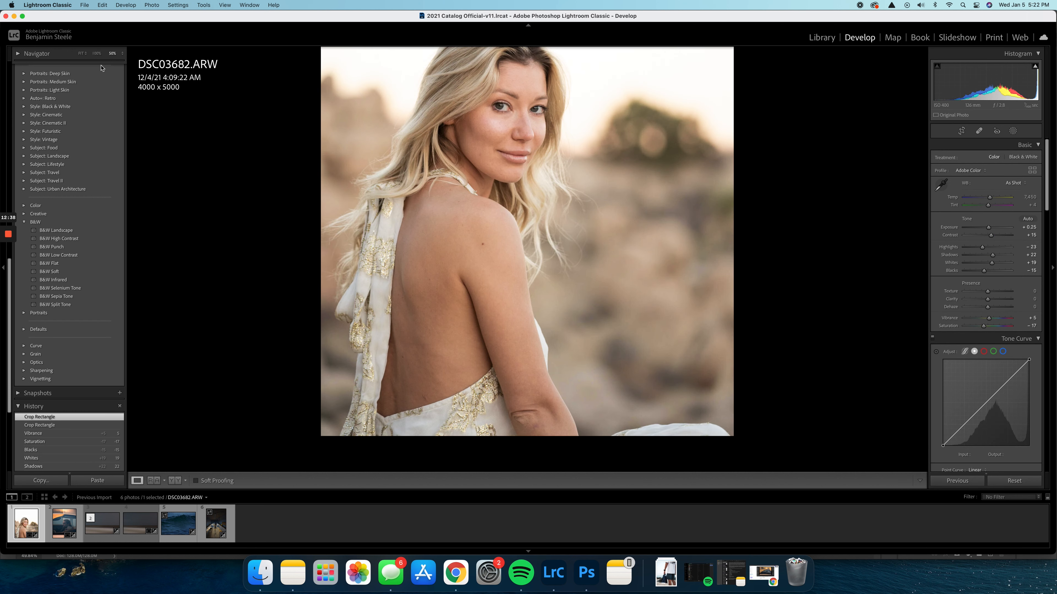
click(82, 55)
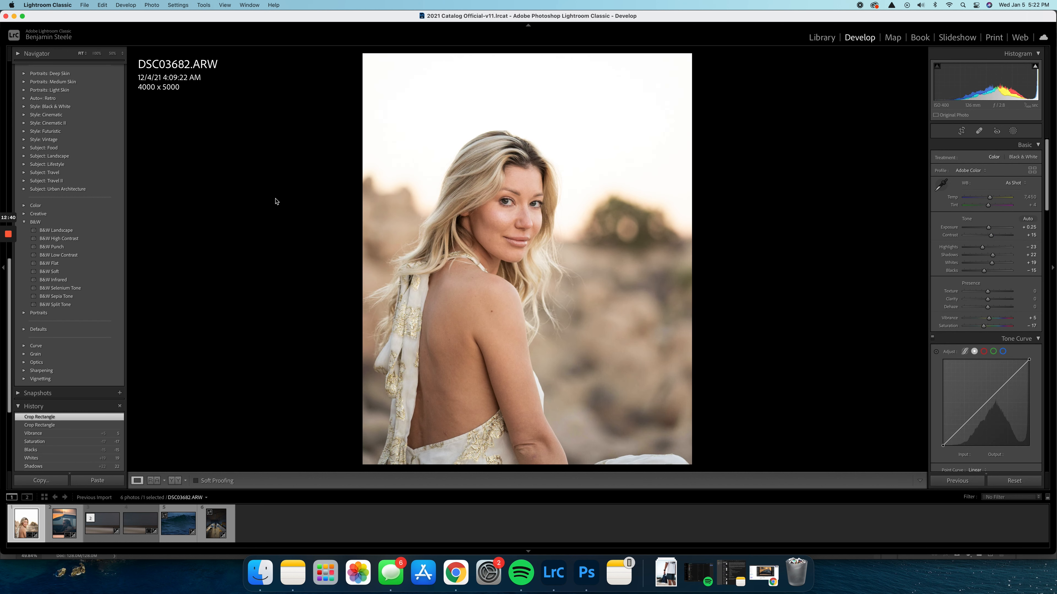
drag(989, 200, 991, 202)
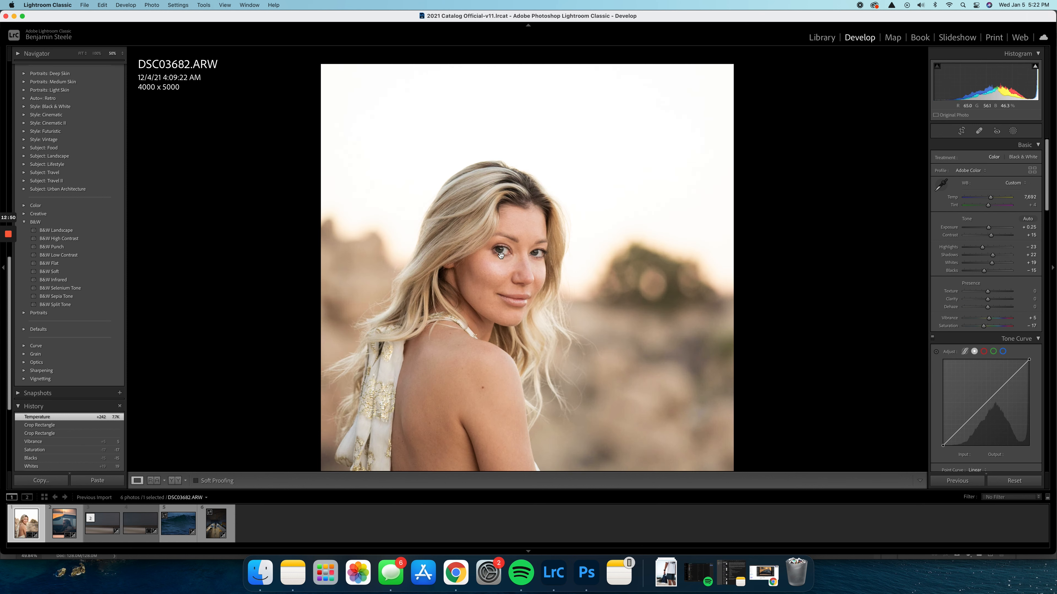
Try to heal a spot on the woman's cheek with the Heal brush at feather 0
click(501, 255)
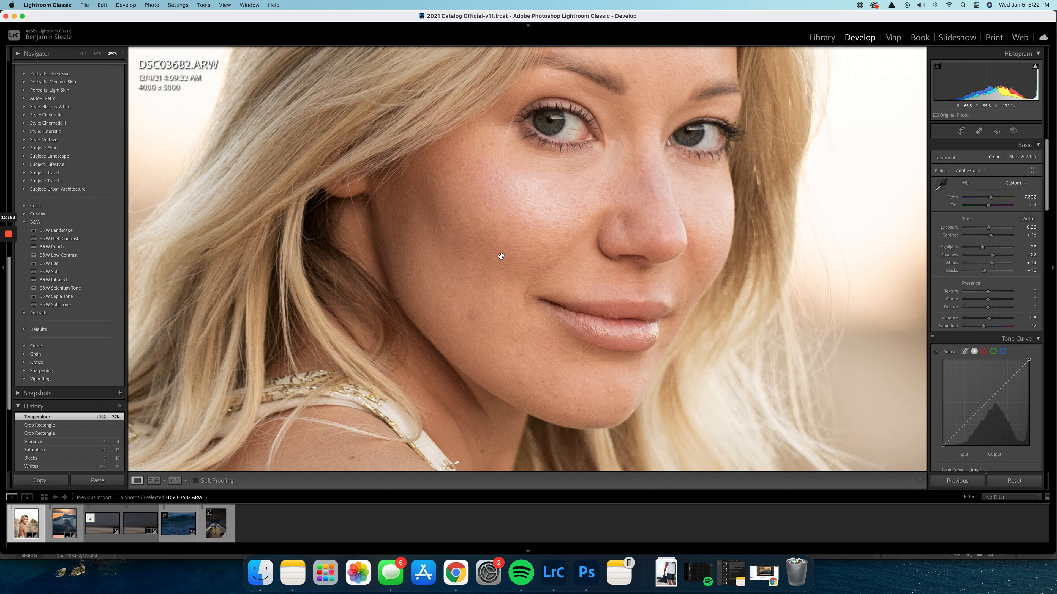
click(501, 256)
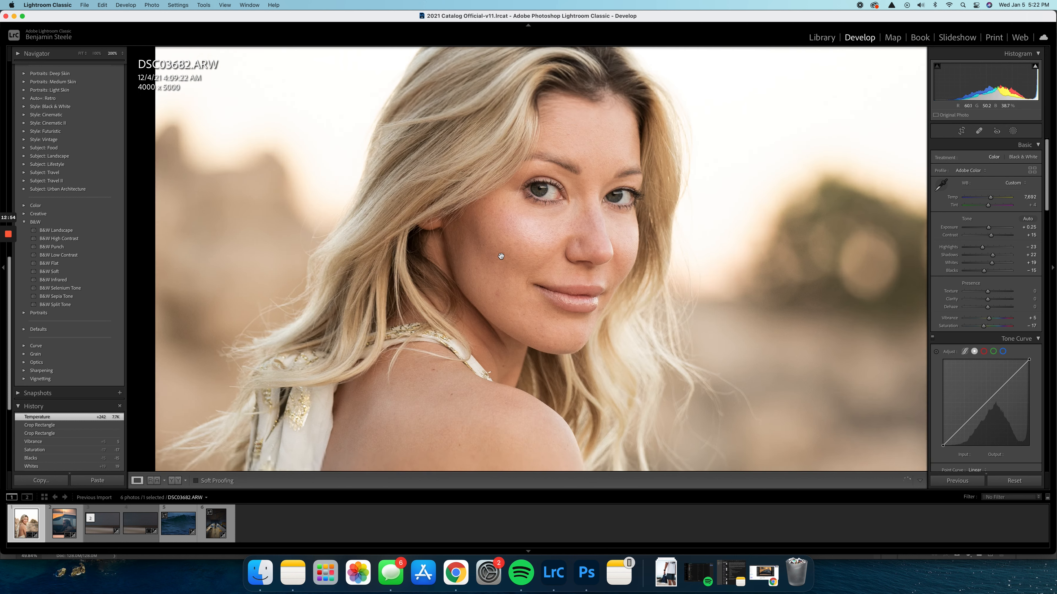
click(501, 256)
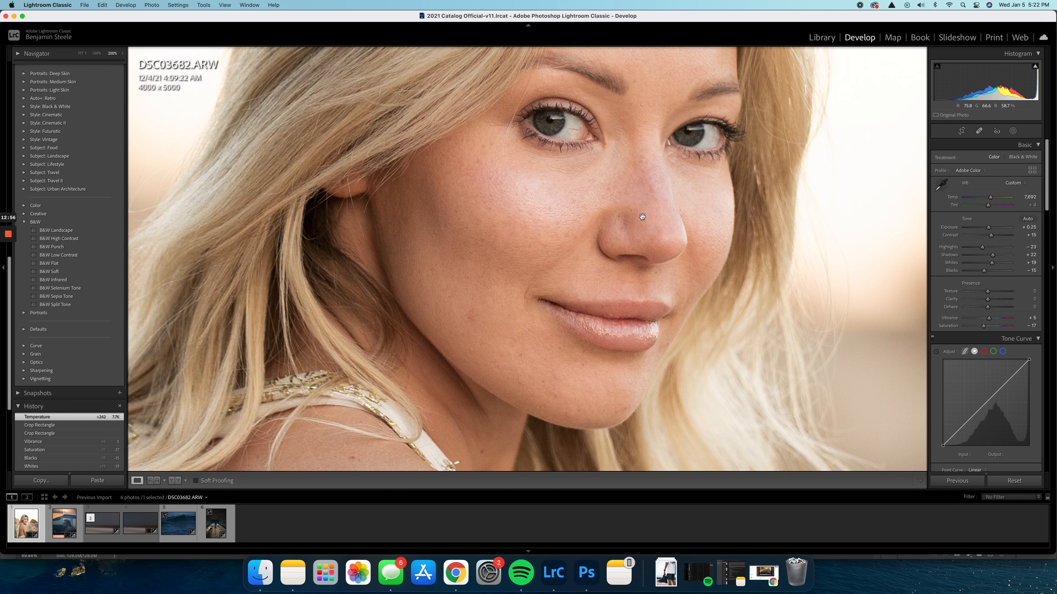
click(978, 130)
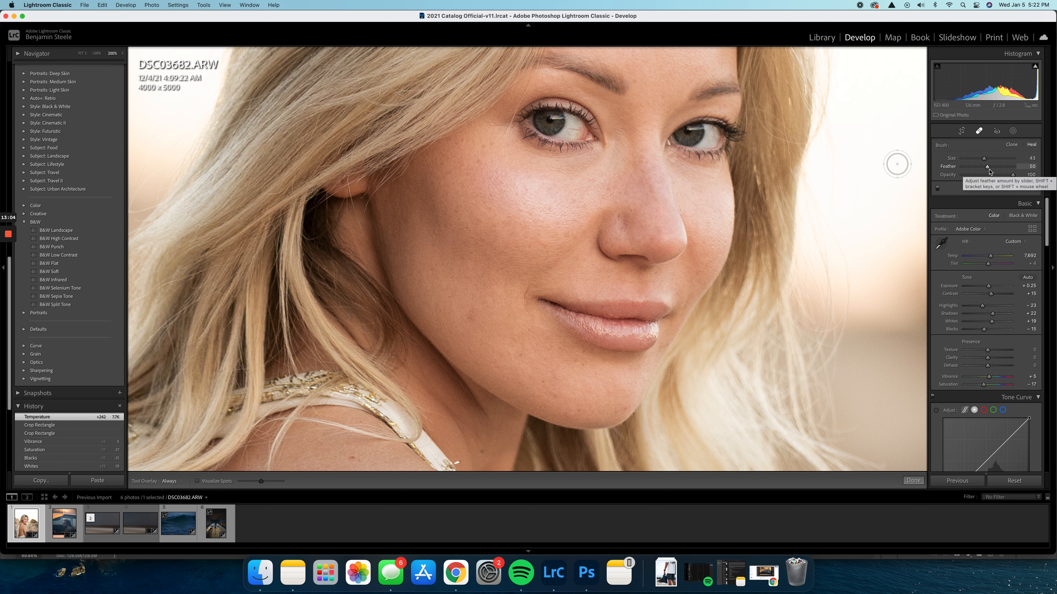
double_click(977, 172)
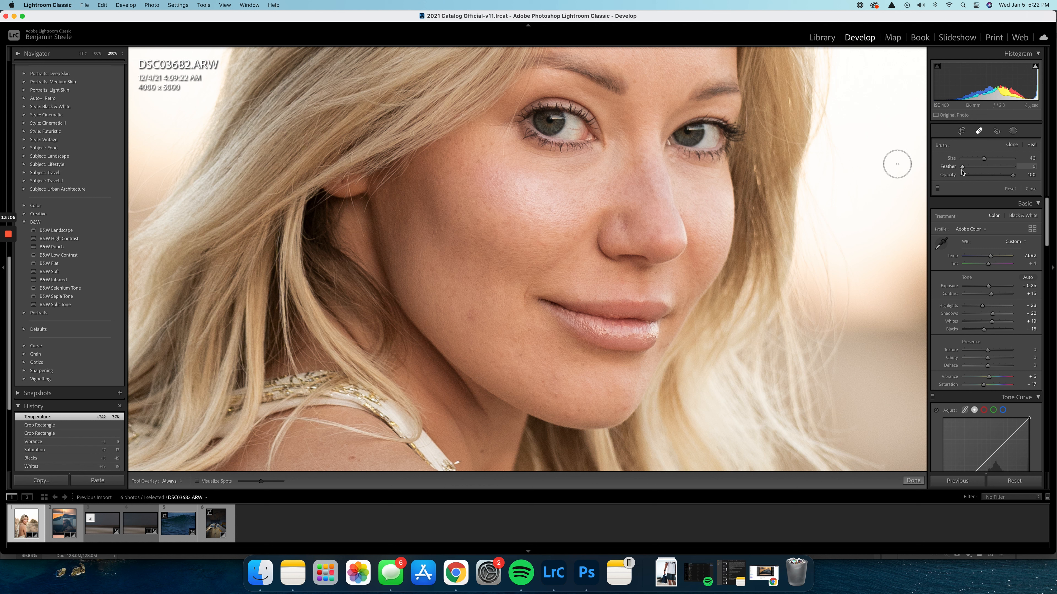
click(503, 237)
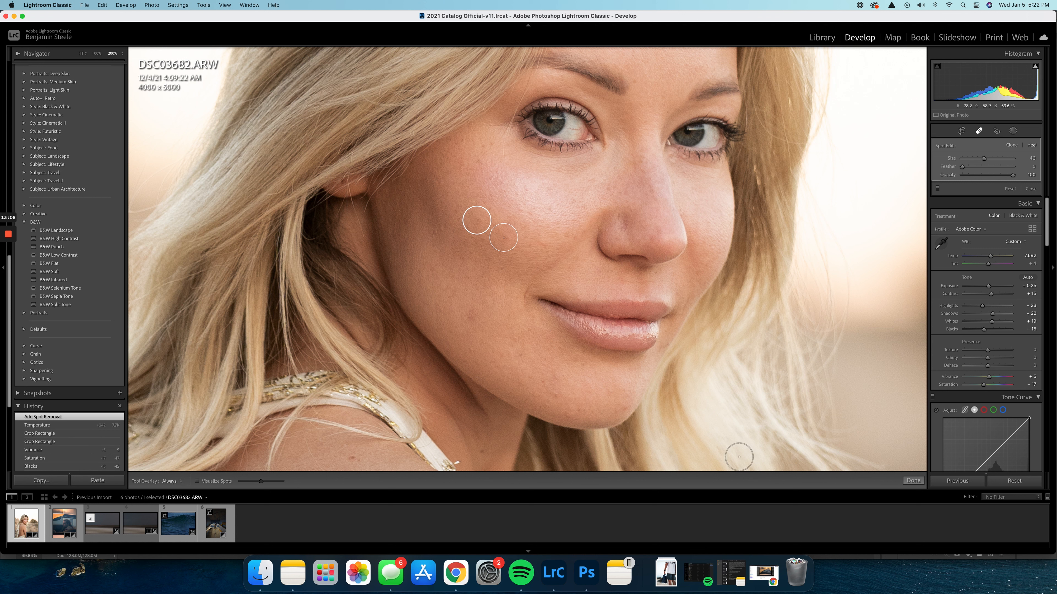
click(913, 480)
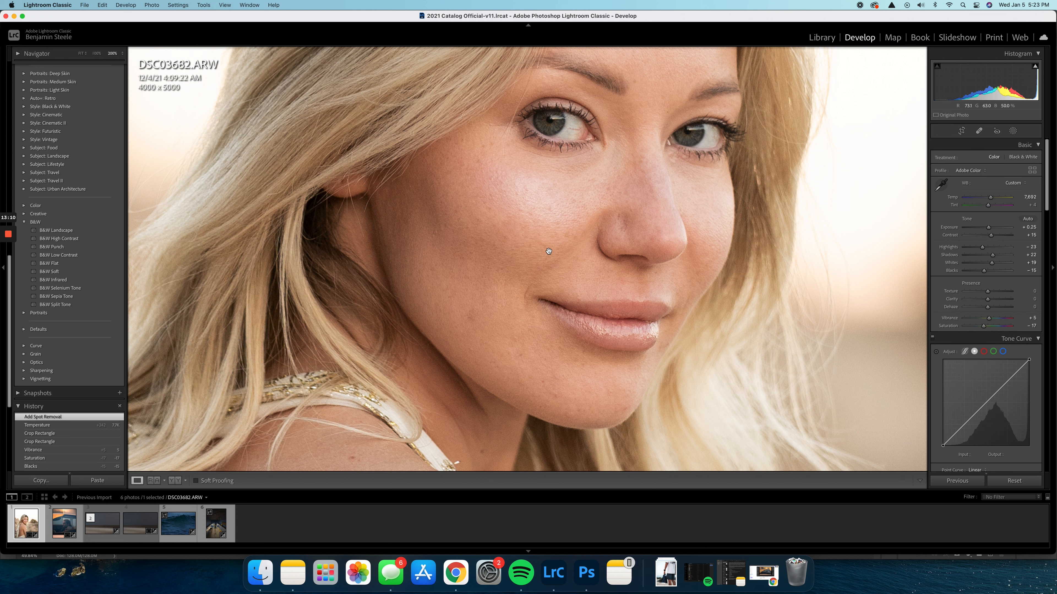
key(super+z)
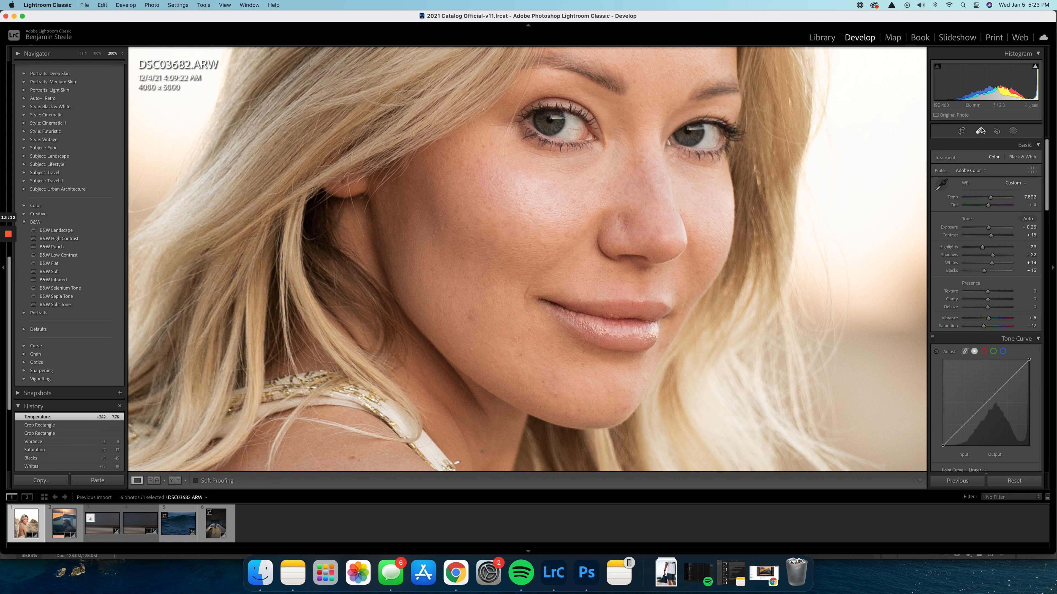
Heal the blemishes on the woman's lower cheek and chin with the Heal brush at feather 37
click(980, 131)
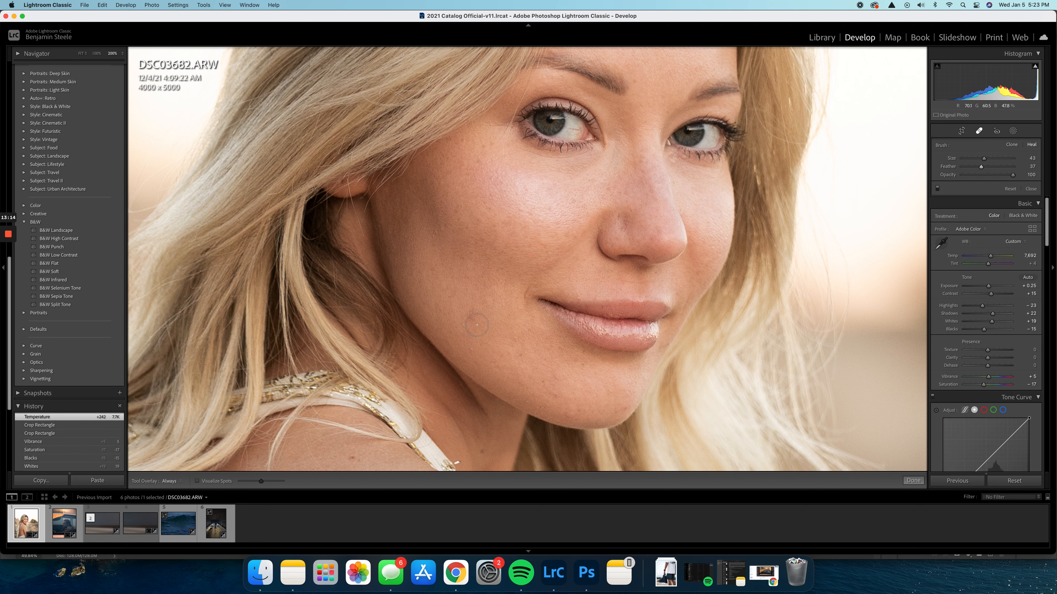
click(469, 317)
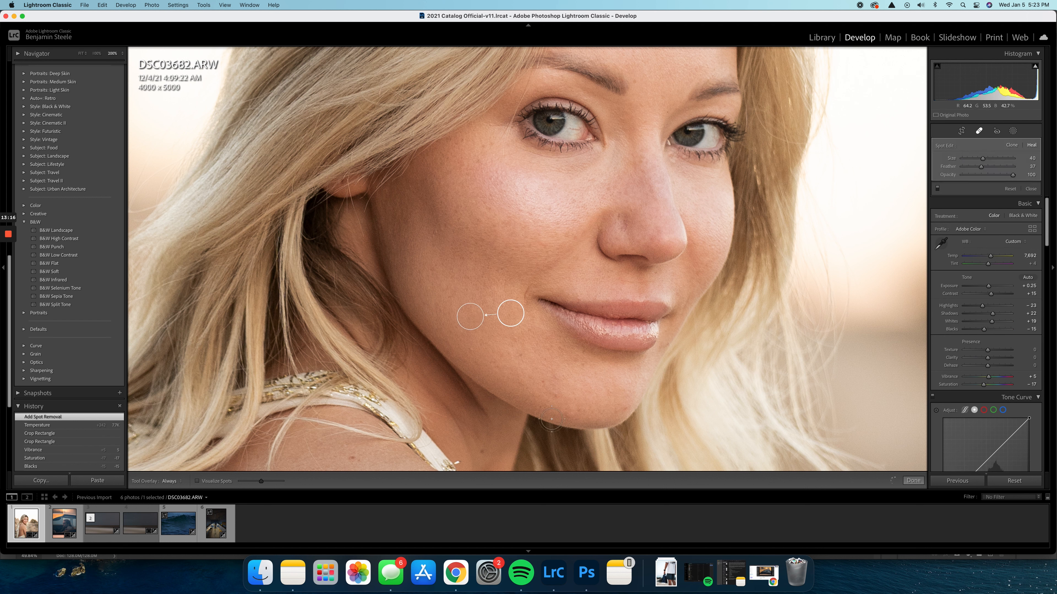
click(557, 395)
key(bracketleft)
click(624, 410)
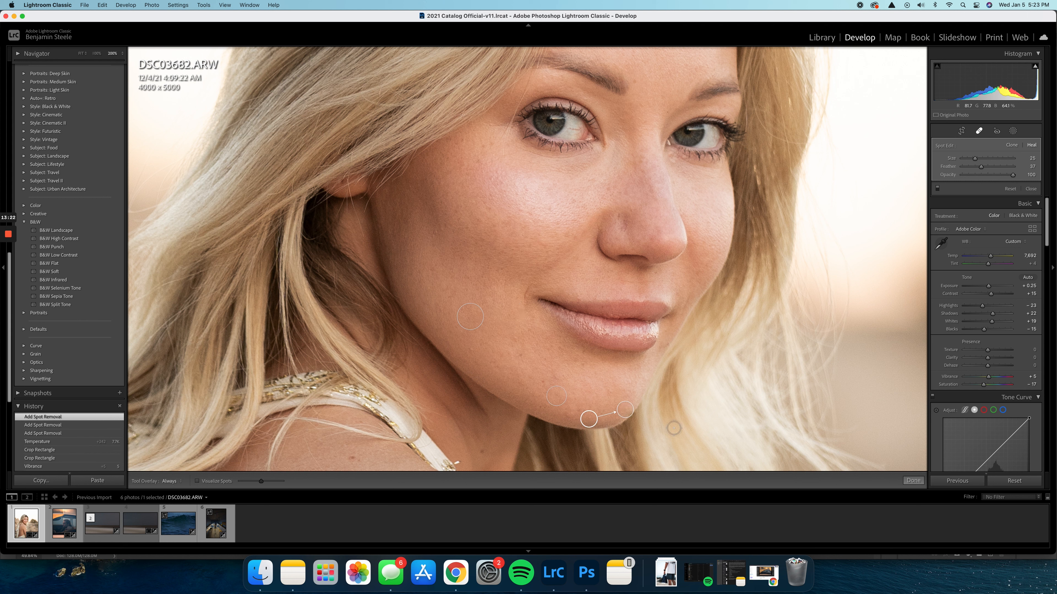
Replace the last chin heal with a smaller one at size 16 and heal the spot beside the nose
key(Delete)
key(bracketleft)
click(625, 407)
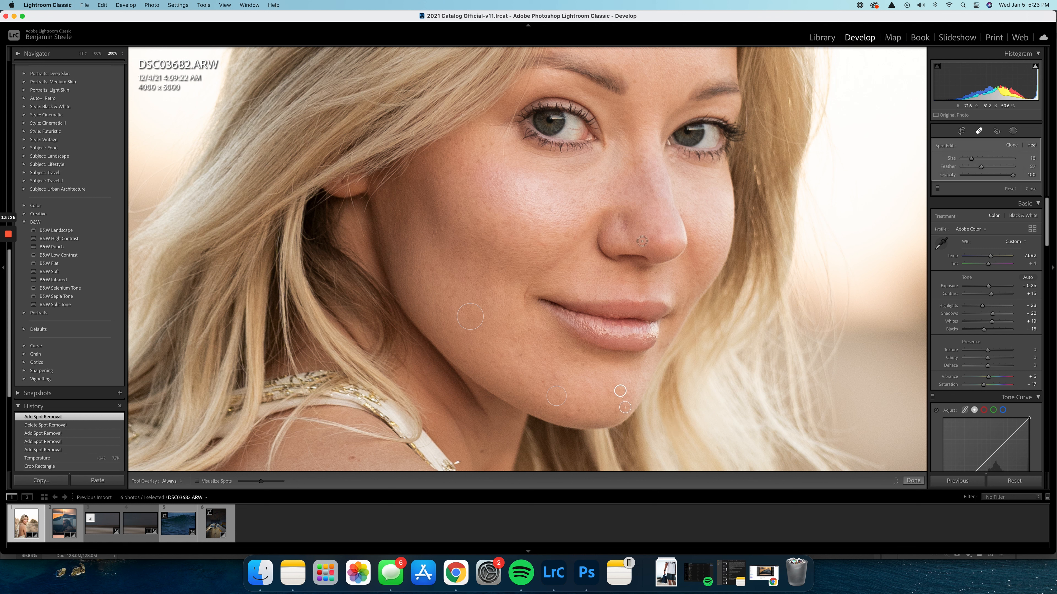
click(619, 215)
click(913, 481)
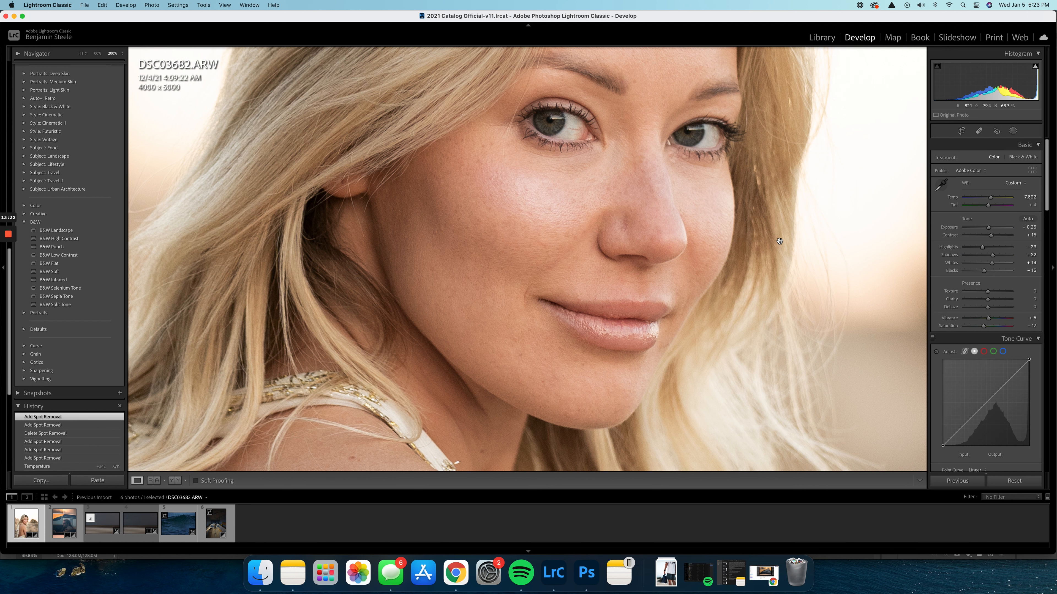
click(631, 266)
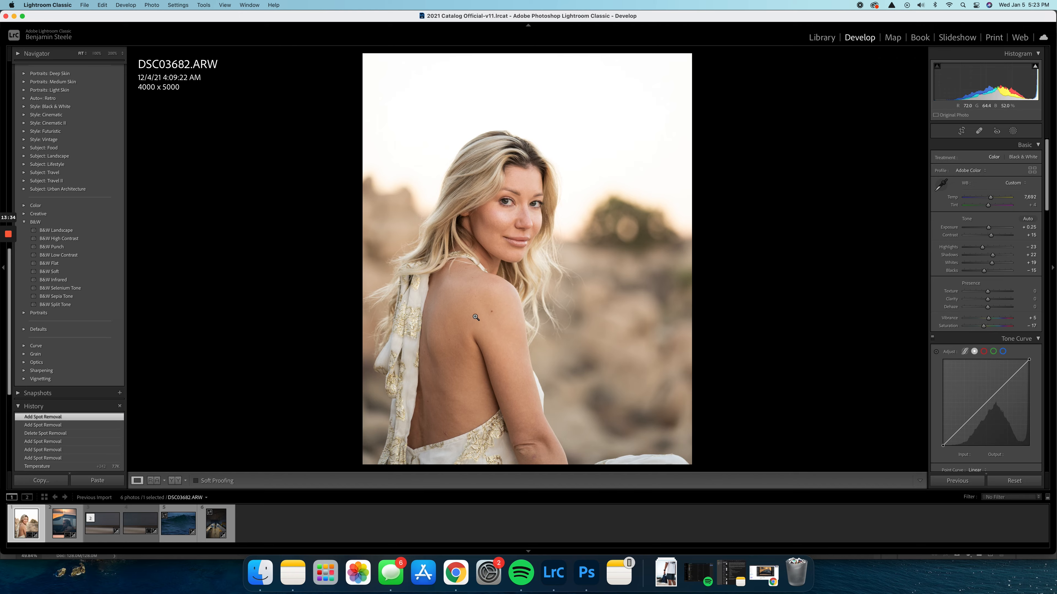
Create a brush mask at size 4.0 and paint it over both irises
click(495, 235)
click(495, 233)
click(599, 230)
click(1013, 131)
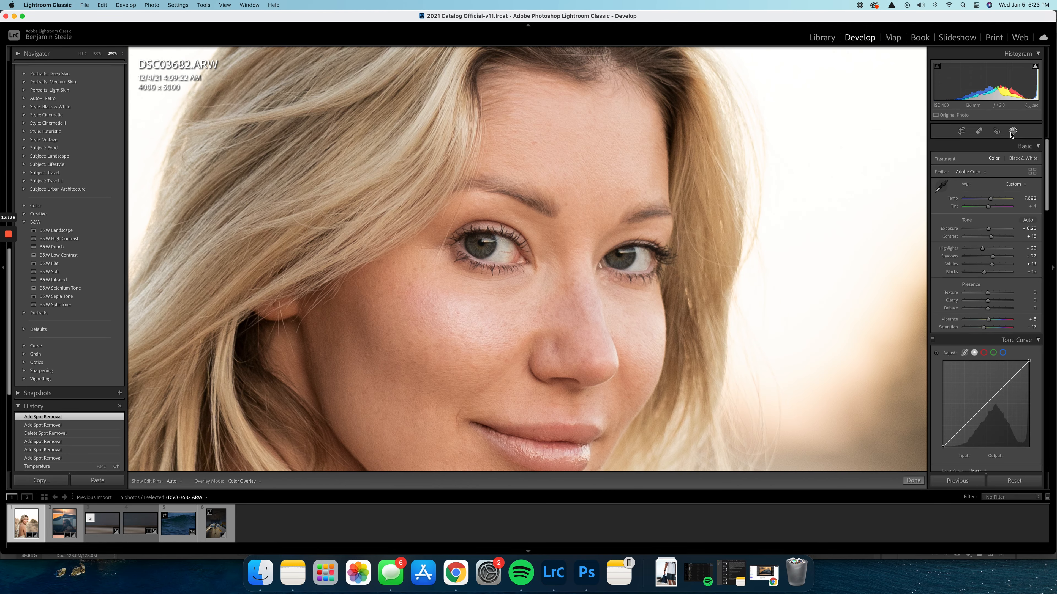
click(952, 183)
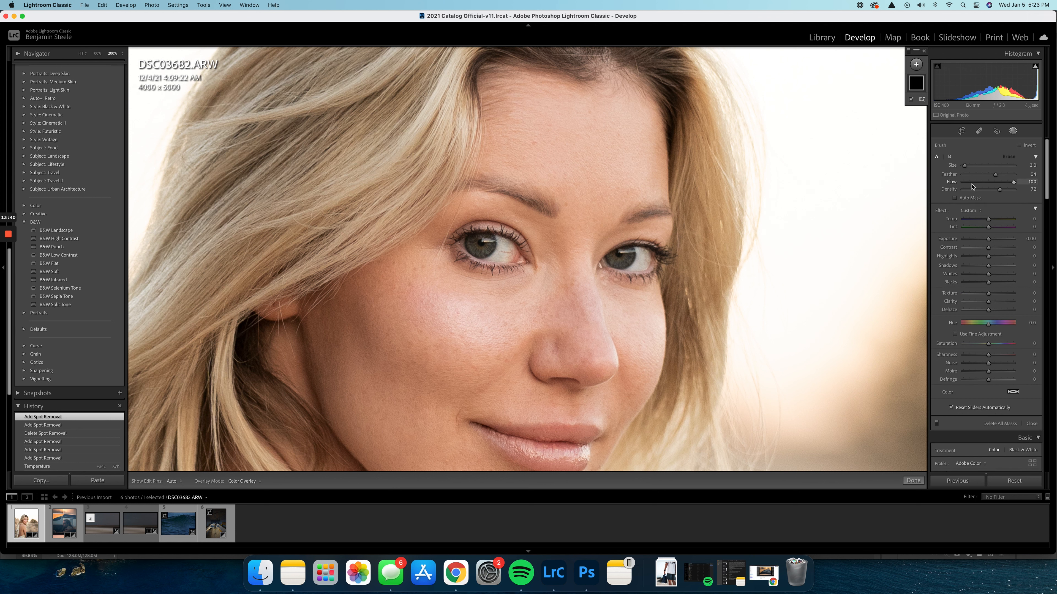
key(super+equal)
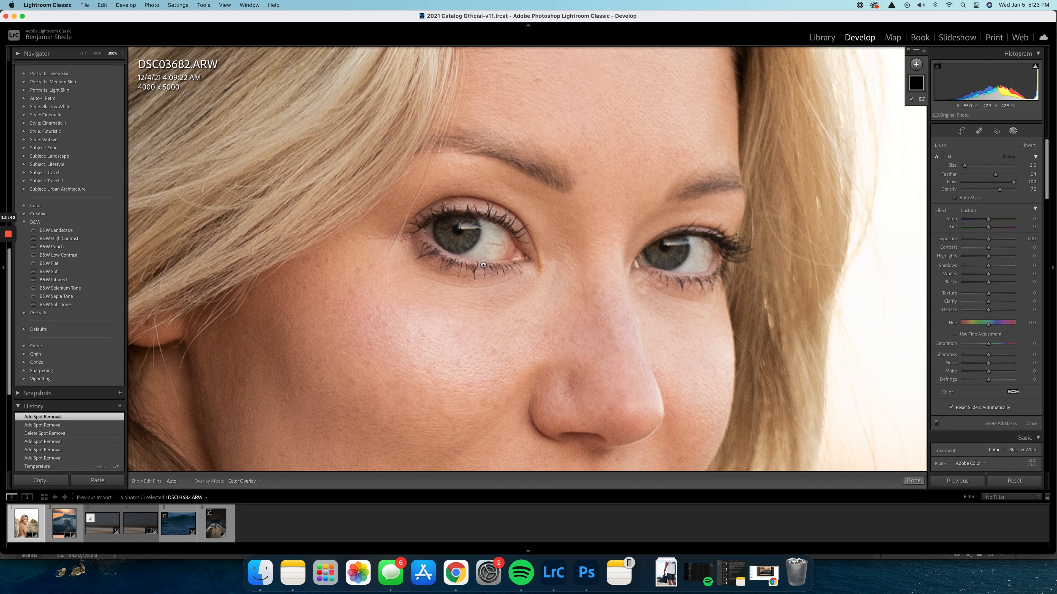
key(bracketright)
click(1012, 131)
click(1013, 130)
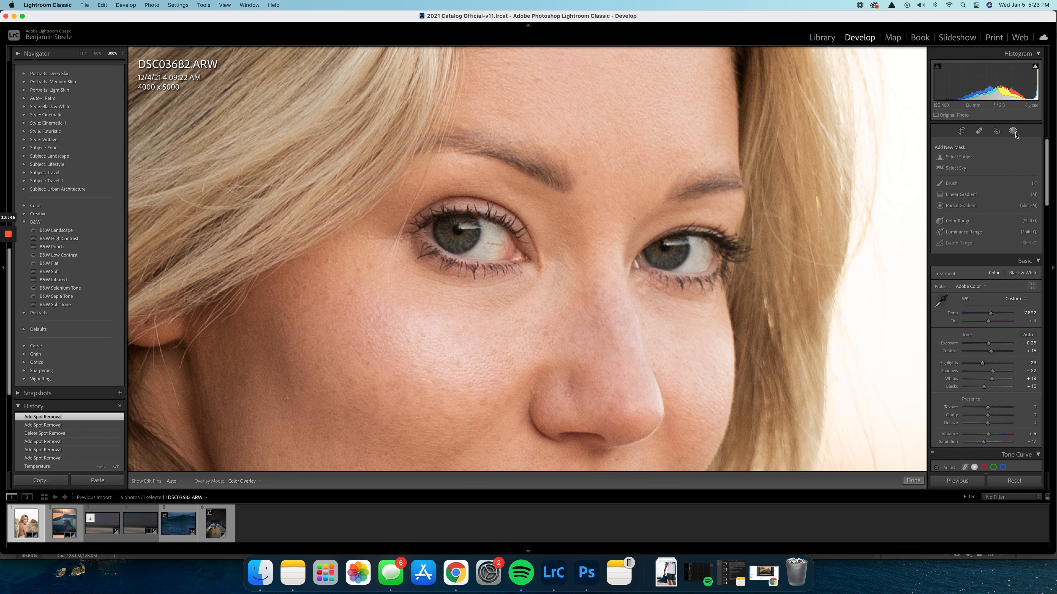
click(953, 185)
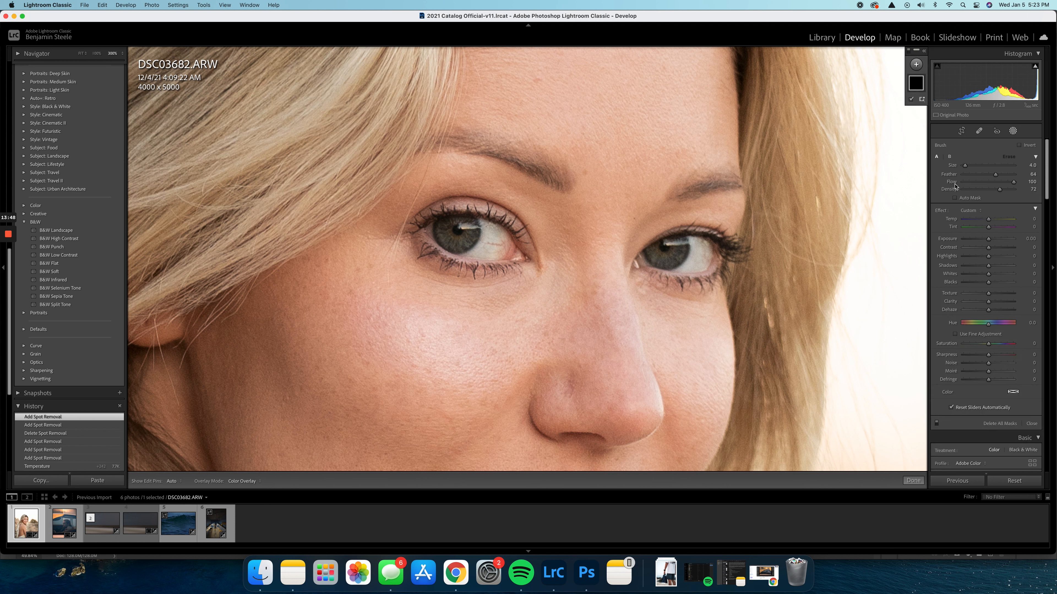
mouse_move(469, 233)
mouse_down()
mouse_move(458, 240)
mouse_move(448, 228)
mouse_up()
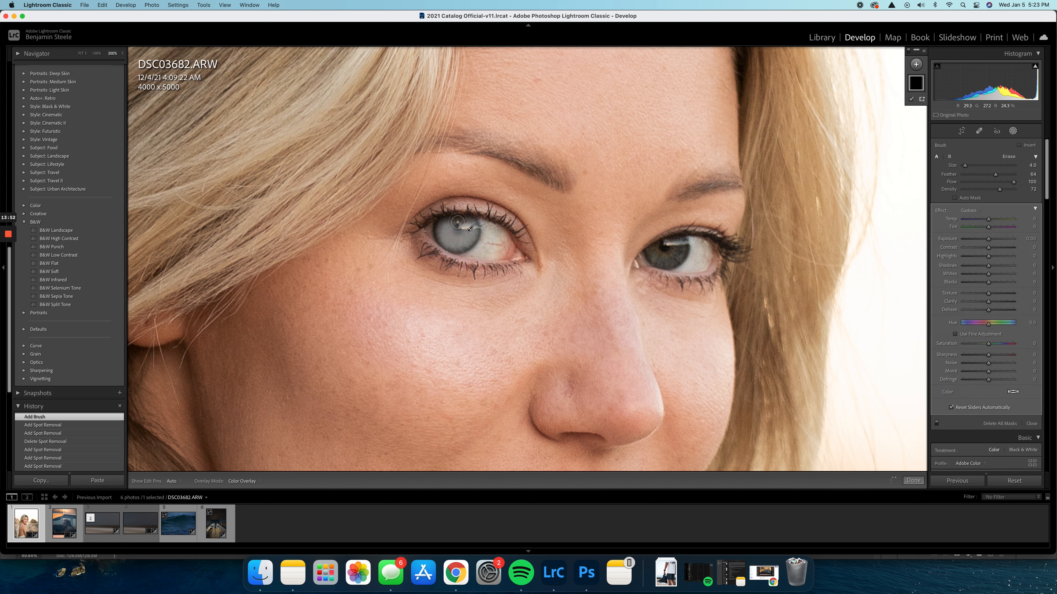
key(h)
mouse_move(677, 239)
mouse_down()
mouse_move(674, 256)
mouse_move(655, 253)
mouse_up()
Set the eye mask's exposure to 0.30 and its temperature to -16
drag(989, 240, 992, 242)
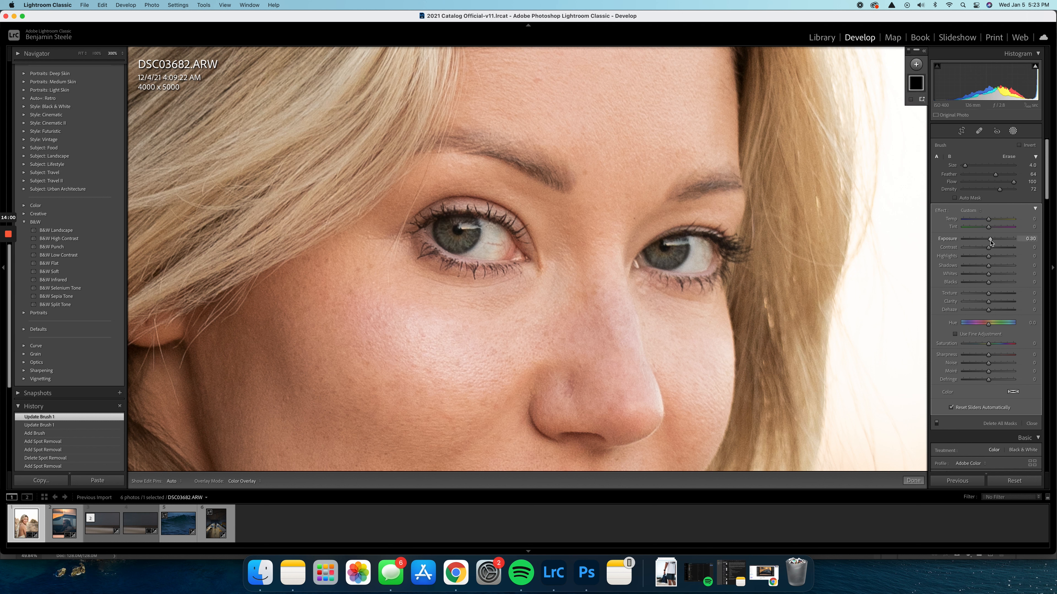
drag(991, 243, 991, 243)
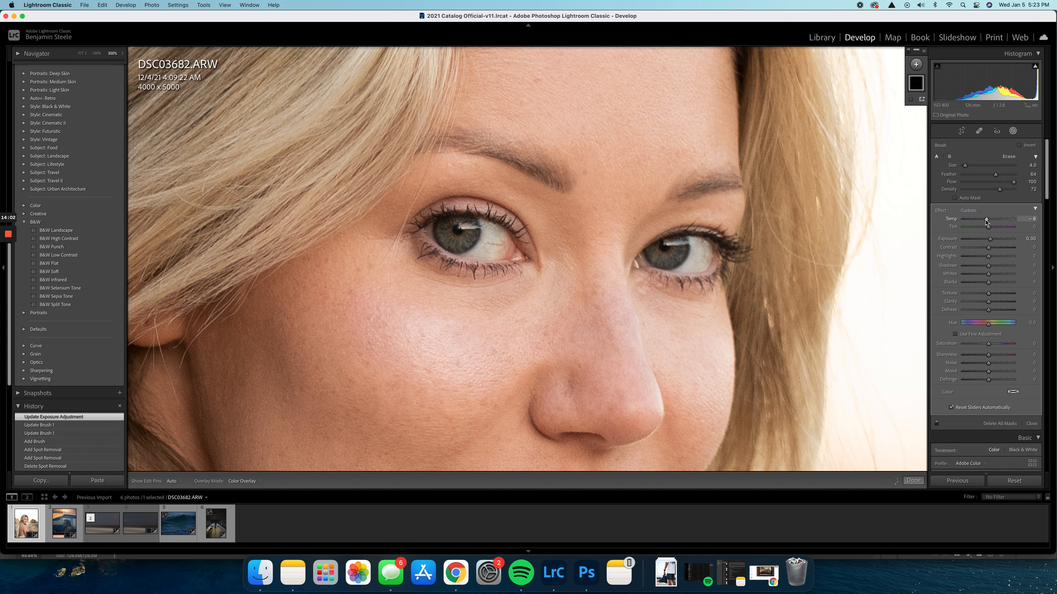
drag(984, 221, 985, 222)
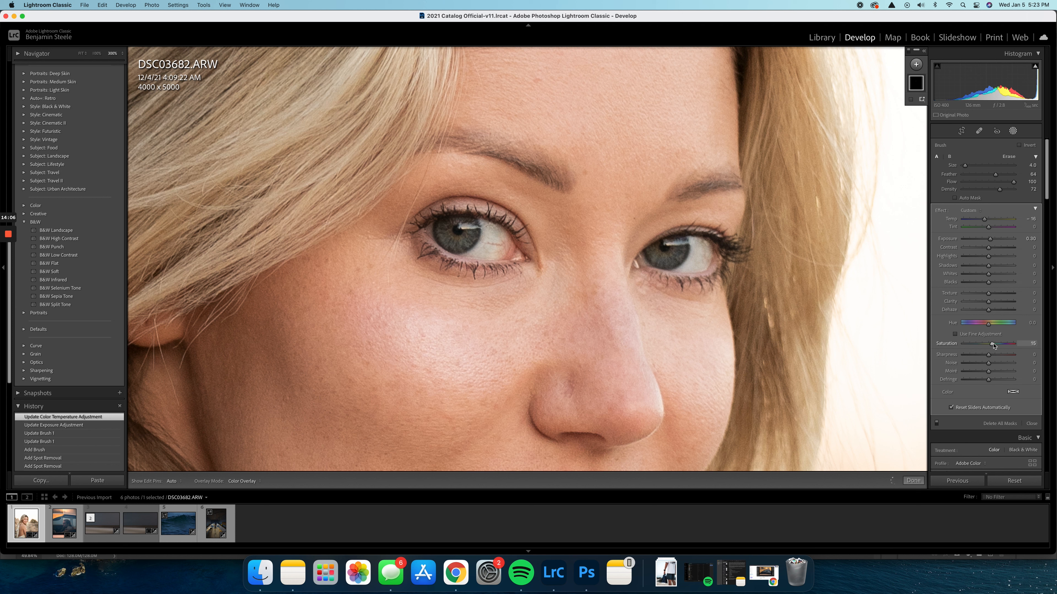
Set the eye mask's saturation to 19, raise its exposure and clarity slightly, and finish masking
drag(994, 346, 994, 345)
drag(992, 241, 991, 241)
drag(990, 306, 990, 305)
click(913, 481)
Examine the edited eyes close up and in the full portrait
click(852, 334)
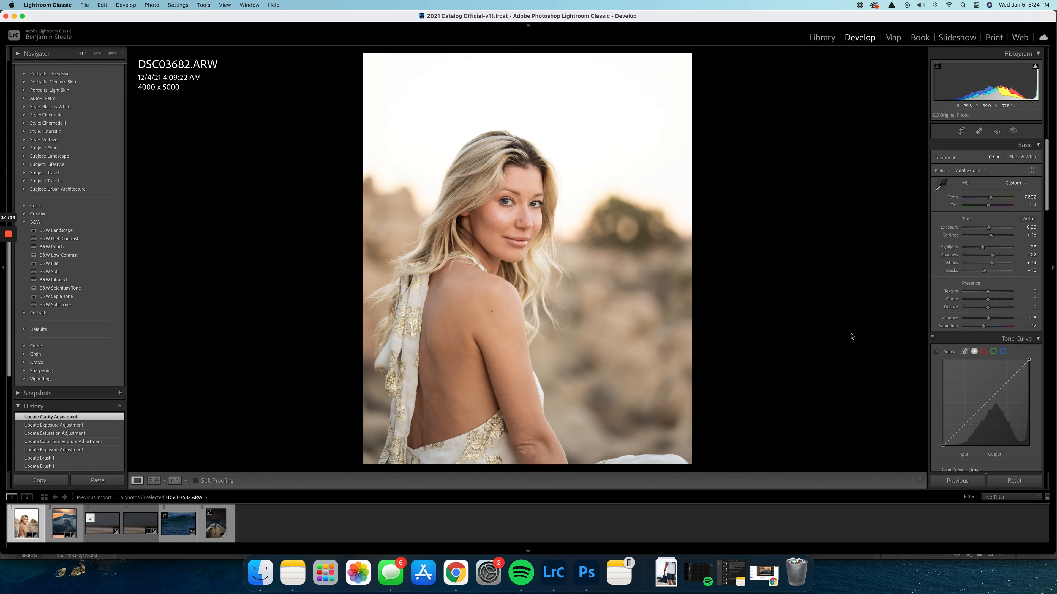
click(517, 204)
click(516, 202)
click(515, 201)
click(516, 202)
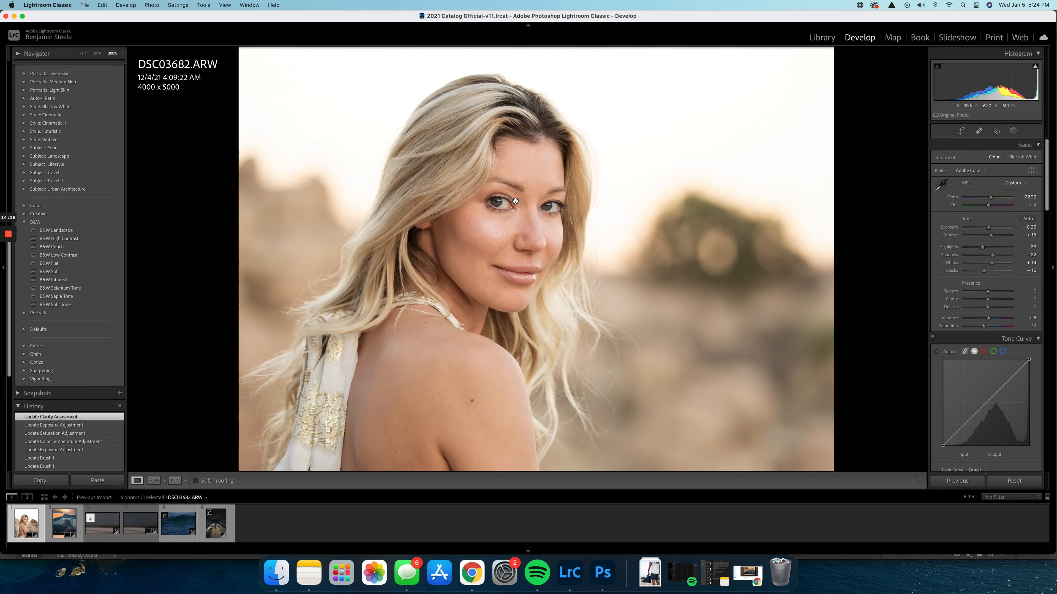
click(516, 202)
click(516, 202)
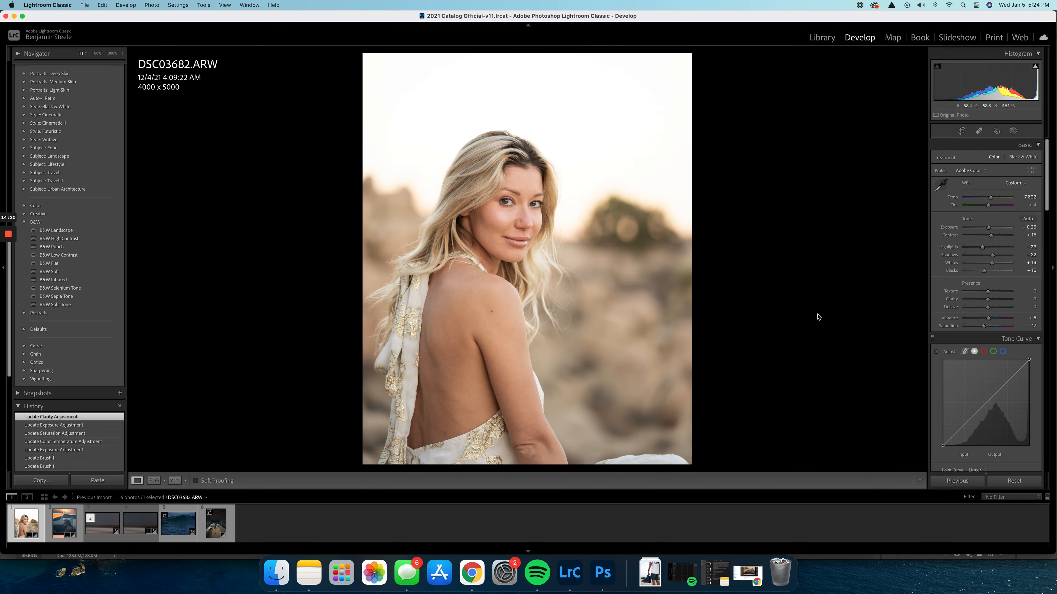
Add a post-crop vignette to the portrait with amount -25 and feather 73
scroll(988, 380, down, 15)
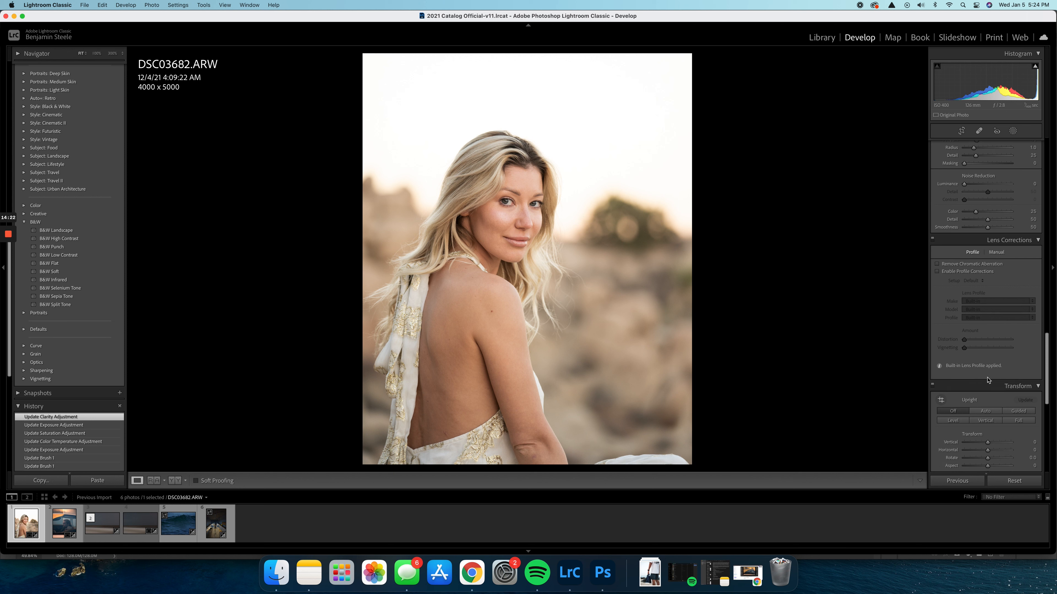
scroll(988, 381, down, 10)
drag(988, 266, 981, 265)
click(998, 288)
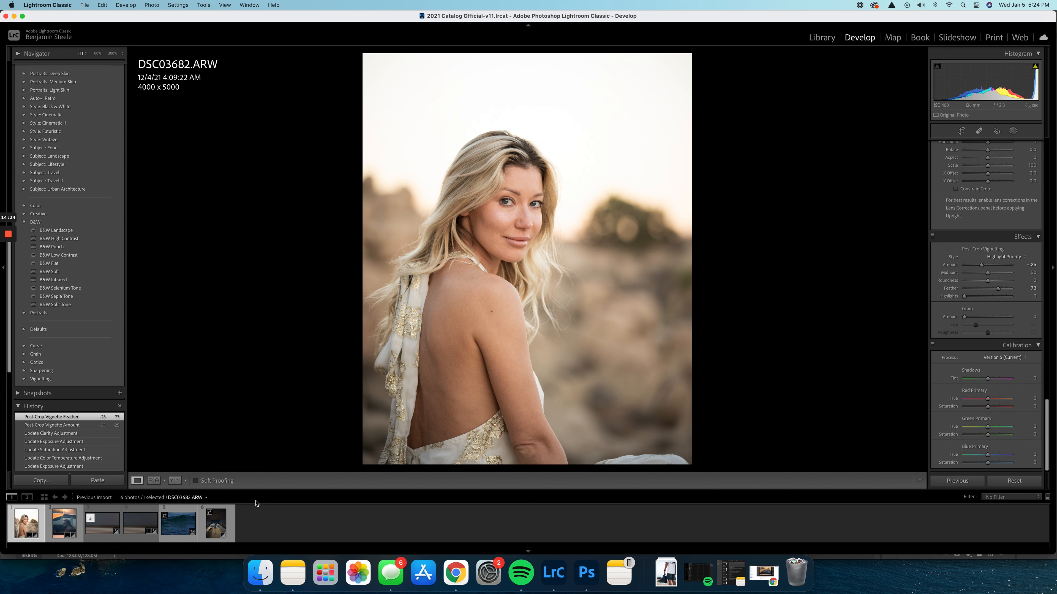
Crop the ocean wave photo DSC08488.ARW to a 16 x 10 aspect, tightened around the wave's crest
click(174, 524)
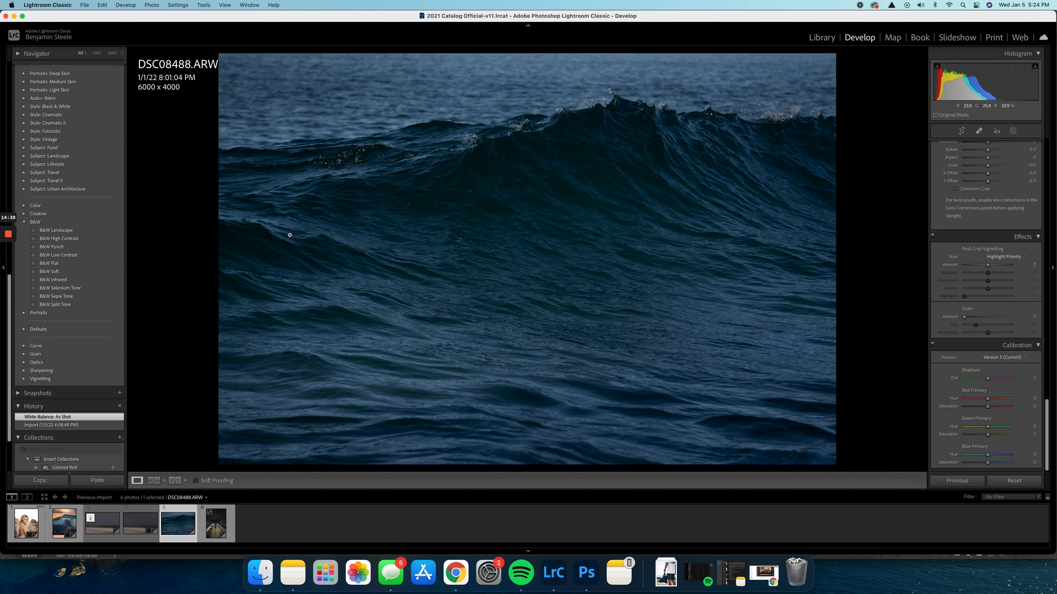
key(r)
click(1007, 158)
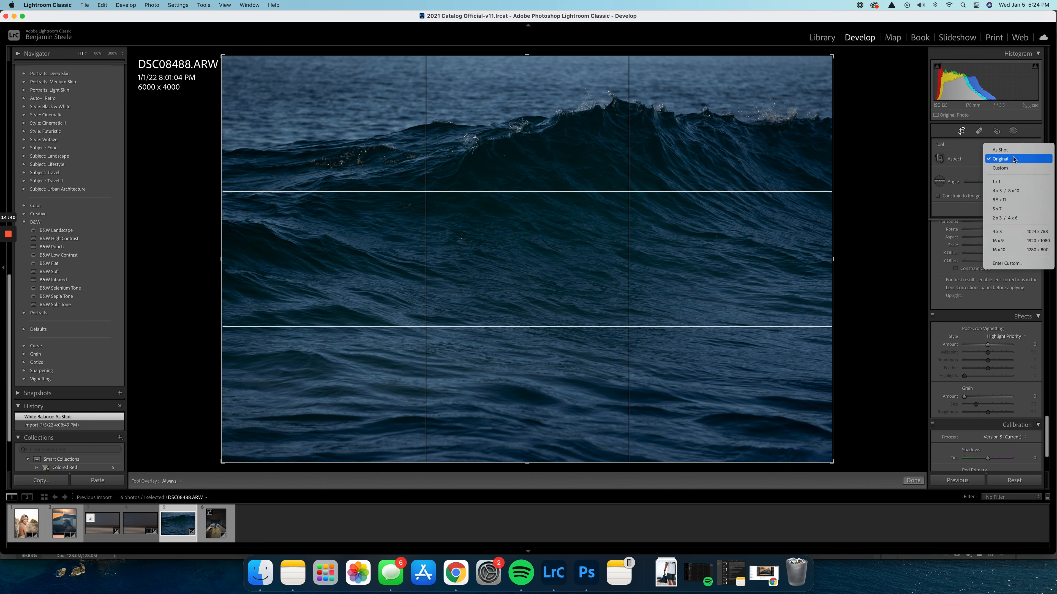
click(1007, 250)
drag(529, 450, 543, 387)
drag(567, 305, 461, 380)
key(Return)
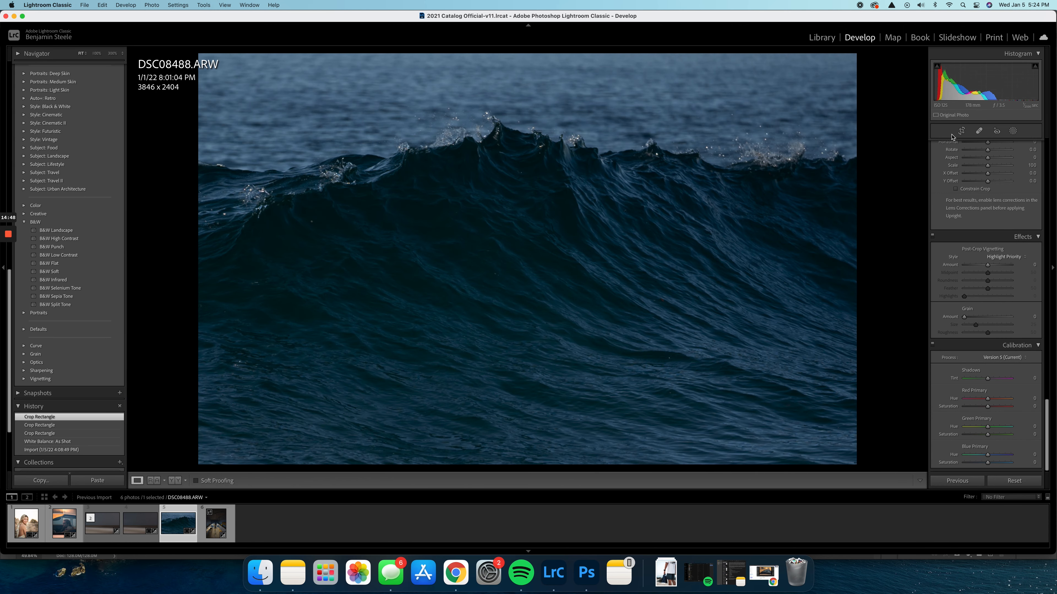
Set the wave photo's exposure to +0.80, contrast +31, highlights -24, shadows +30 and whites +28, and lower its blacks and saturation
scroll(954, 250, up, 20)
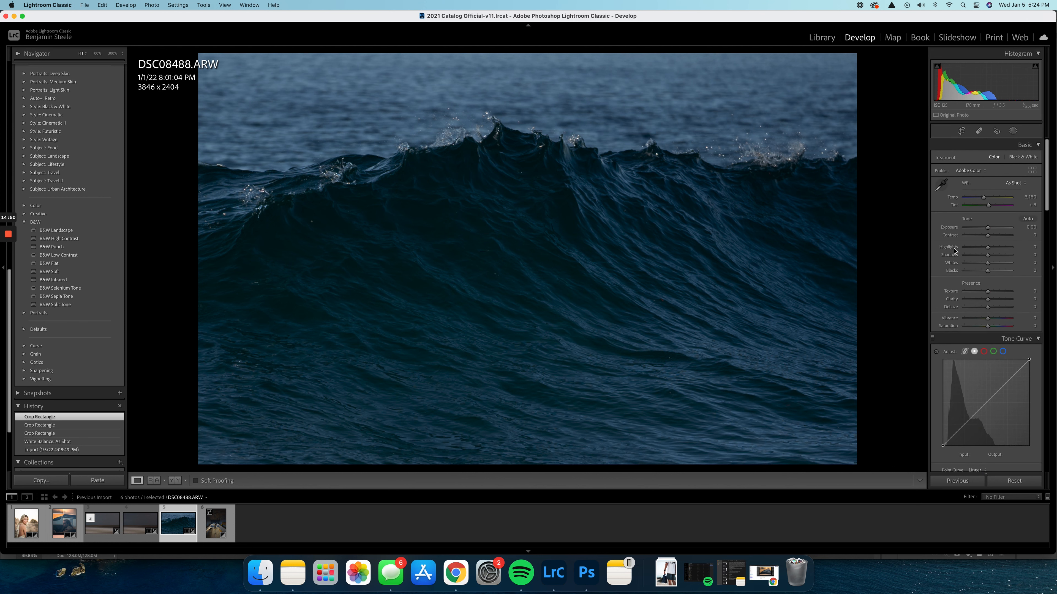
drag(987, 227, 984, 270)
drag(989, 227, 992, 230)
scroll(988, 271, down, 2)
drag(987, 306, 984, 308)
Shift the aqua hue to +5 and the blue hue to -6, and slightly lower the blue saturation and luminance
scroll(982, 250, down, 10)
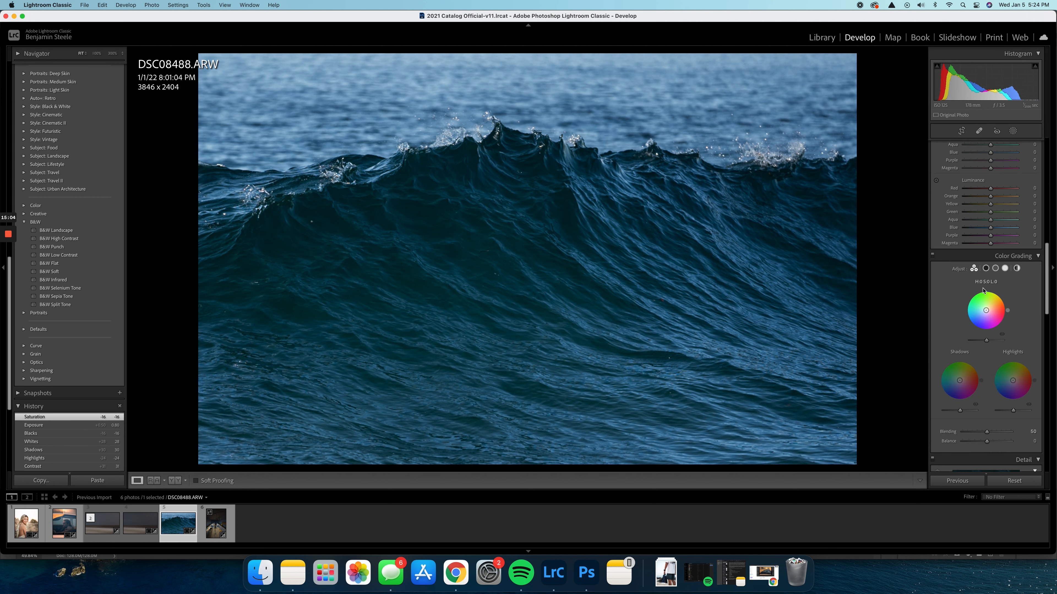
scroll(980, 202, up, 3)
drag(991, 197, 988, 233)
scroll(990, 225, up, 3)
scroll(990, 231, up, 5)
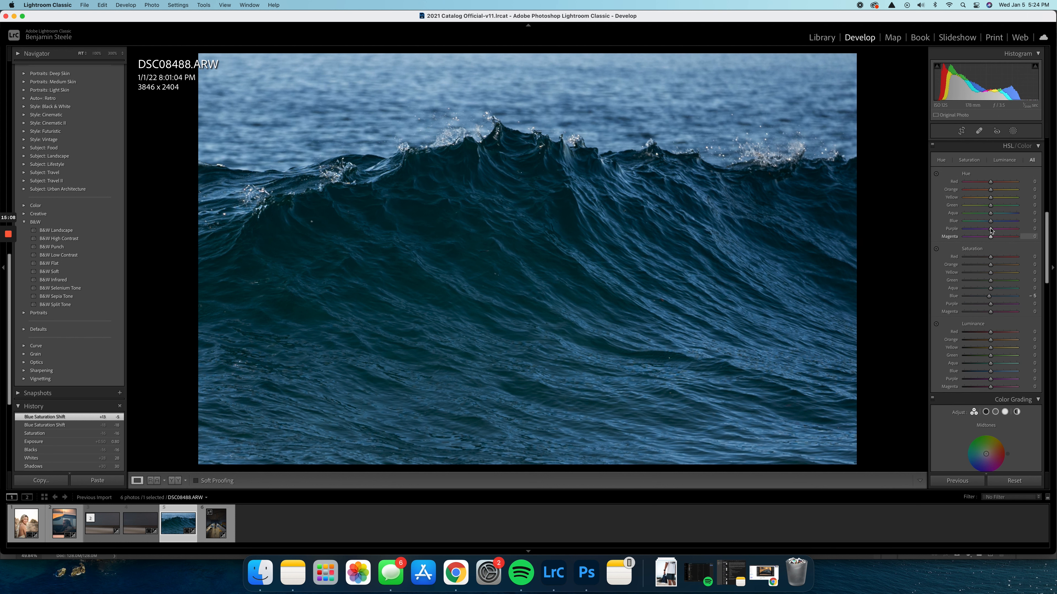
drag(988, 223, 993, 213)
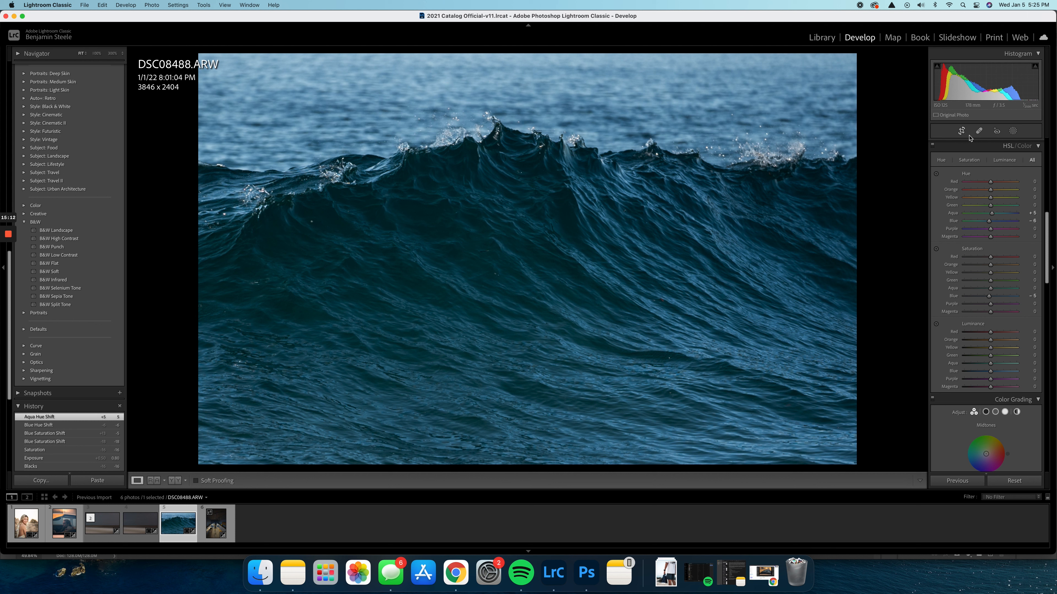
scroll(986, 250, down, 2)
drag(990, 343, 988, 346)
Raise the wave photo's overall exposure to +0.95
scroll(986, 250, up, 10)
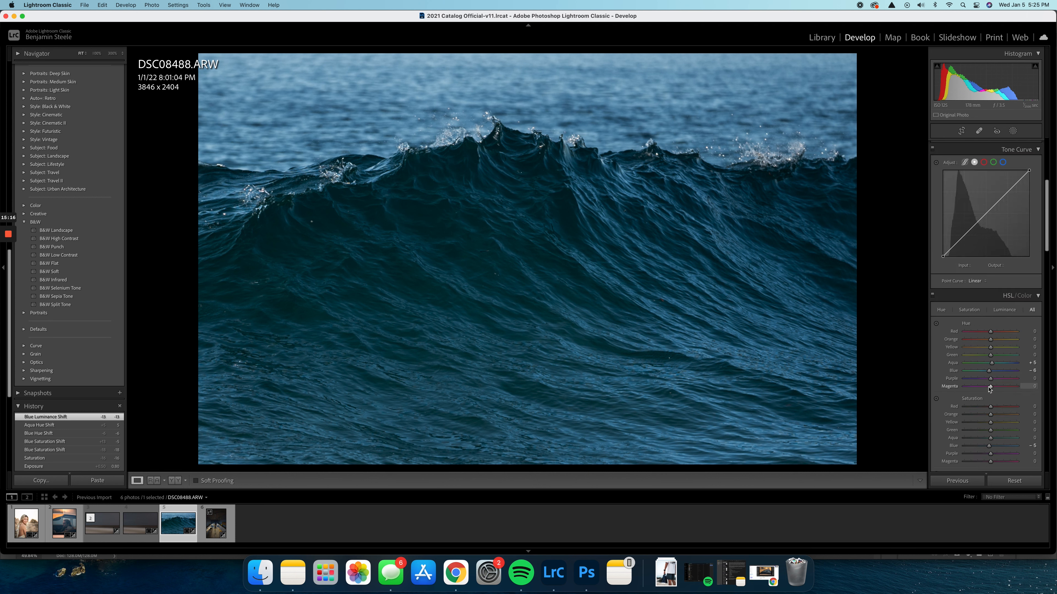
scroll(982, 188, up, 1)
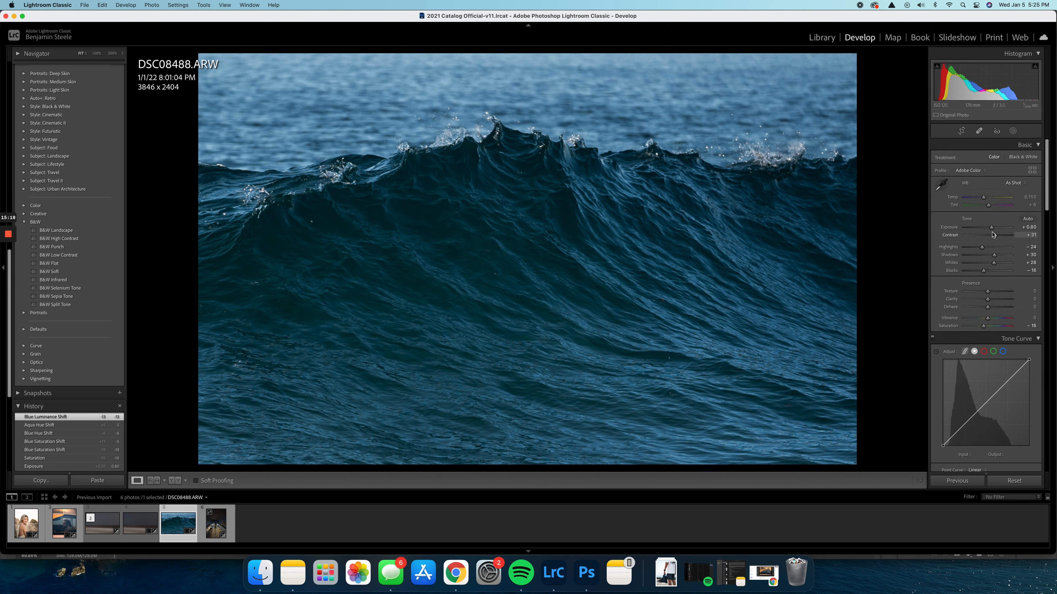
drag(991, 228, 992, 229)
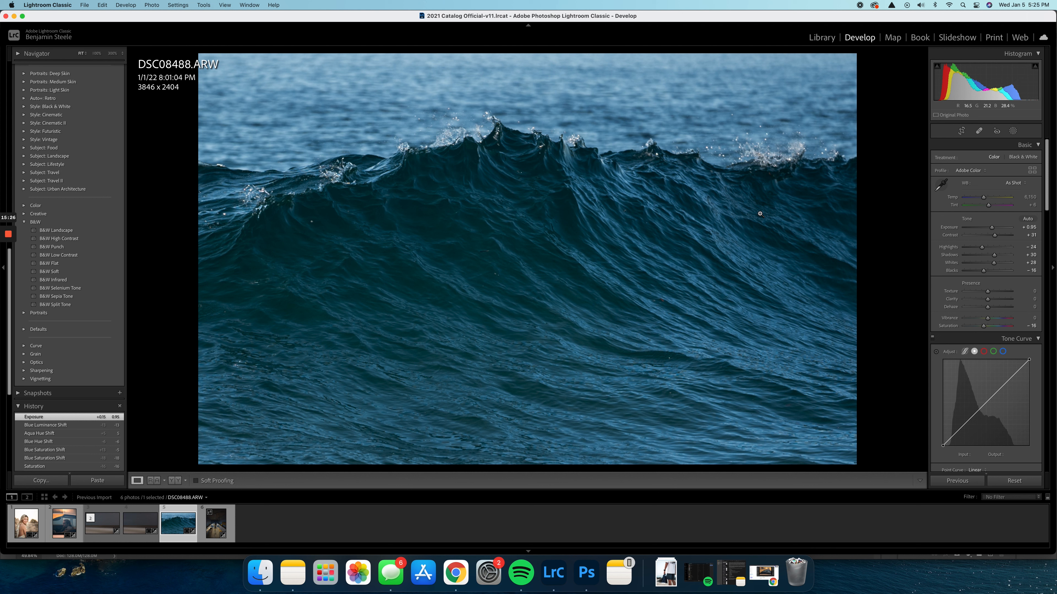
Add a linear gradient mask rising from the bottom of the wave to below its crest and set its exposure to -0.90
click(1012, 132)
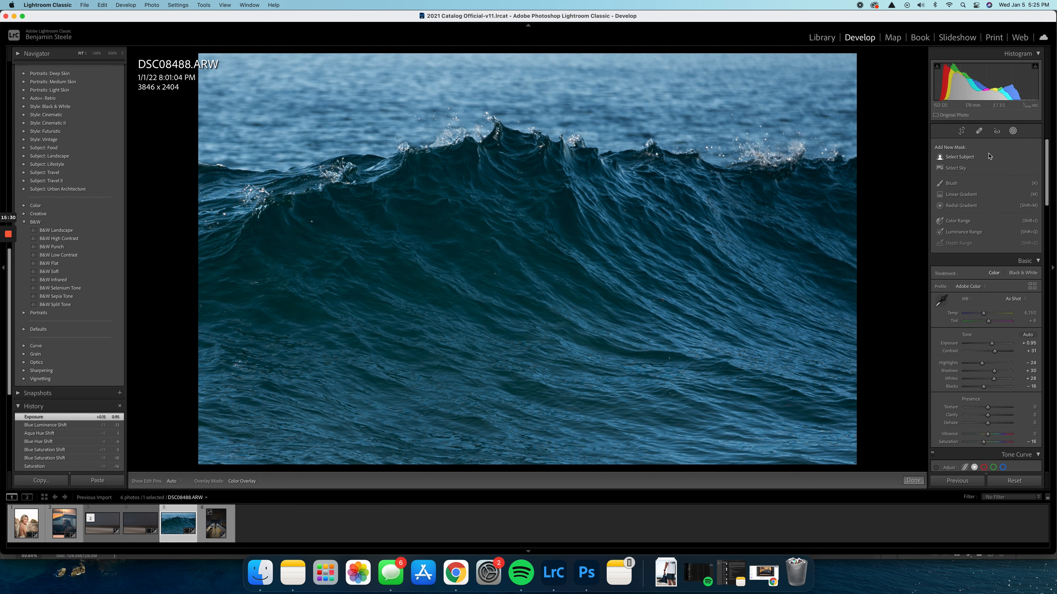
click(961, 195)
drag(543, 421, 535, 226)
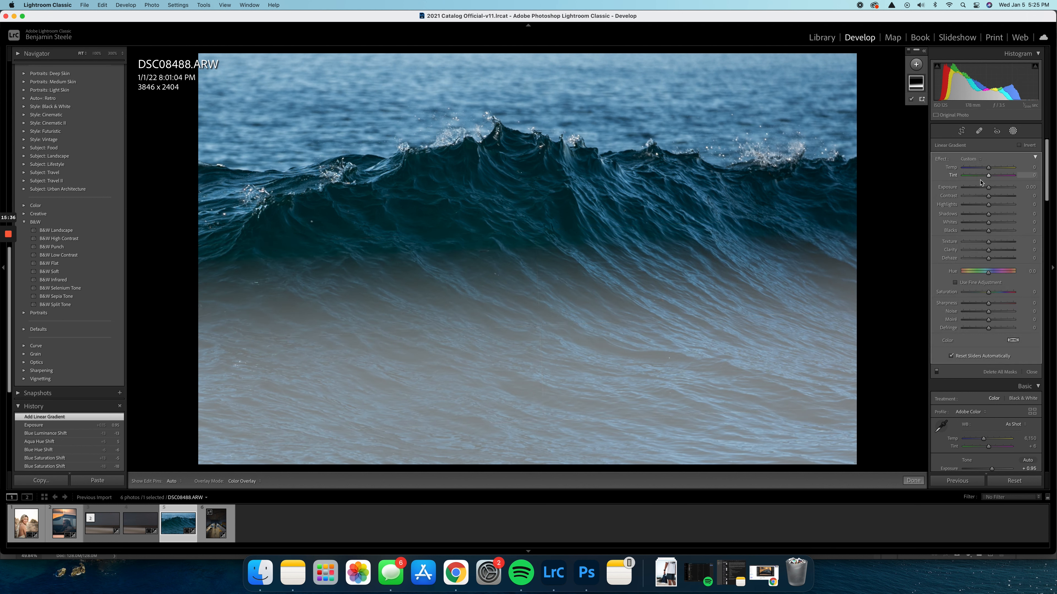
drag(988, 188, 982, 188)
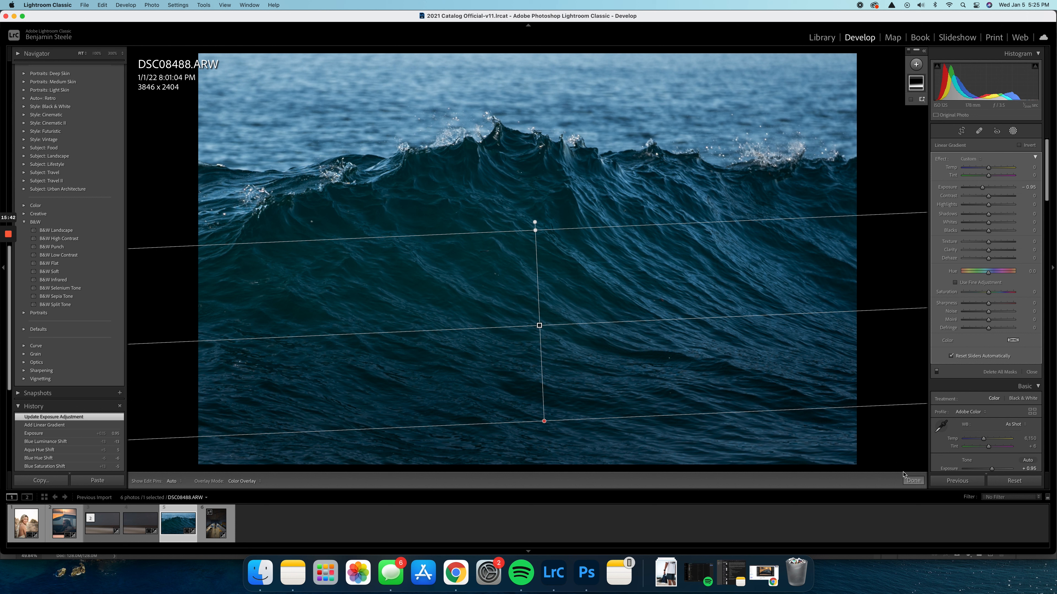
click(912, 481)
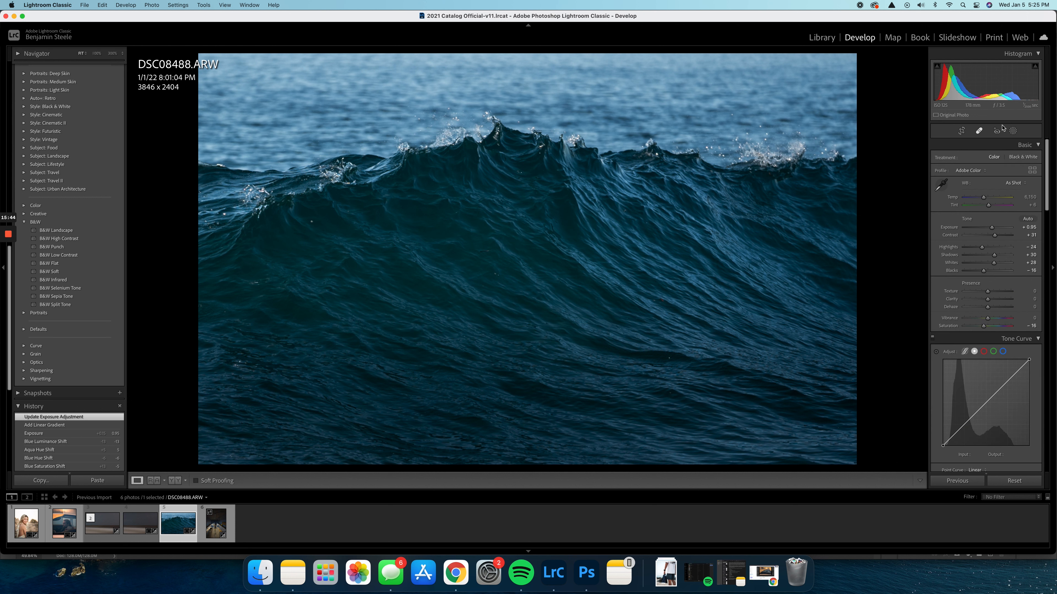
Add a second linear gradient mask over the water behind the crest, extend it downward, and slightly lower its exposure
click(1012, 131)
click(920, 67)
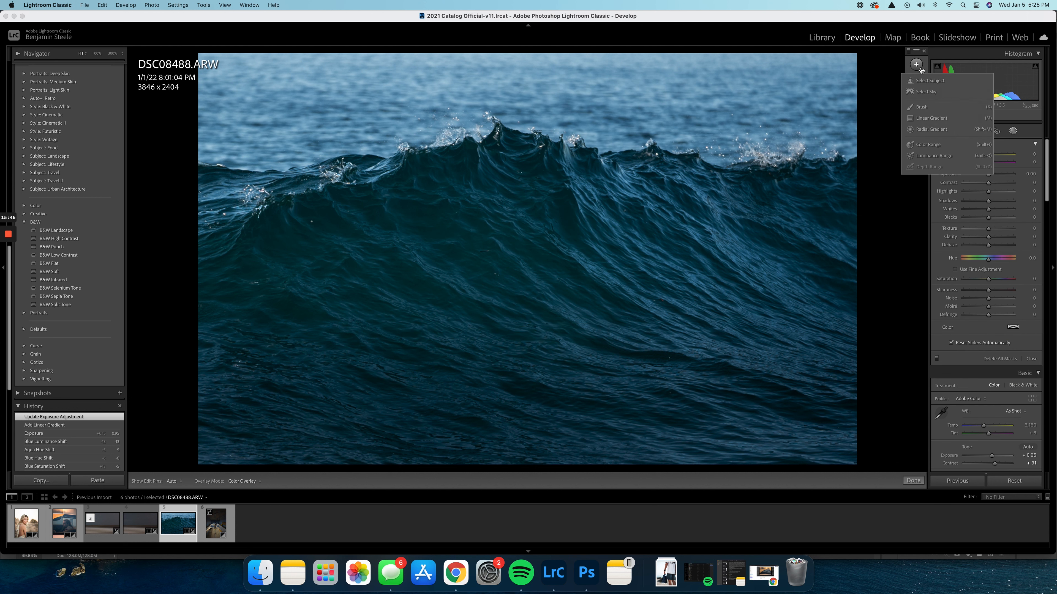
click(922, 118)
drag(576, 75, 580, 108)
drag(580, 110, 581, 132)
drag(989, 188, 985, 190)
click(913, 481)
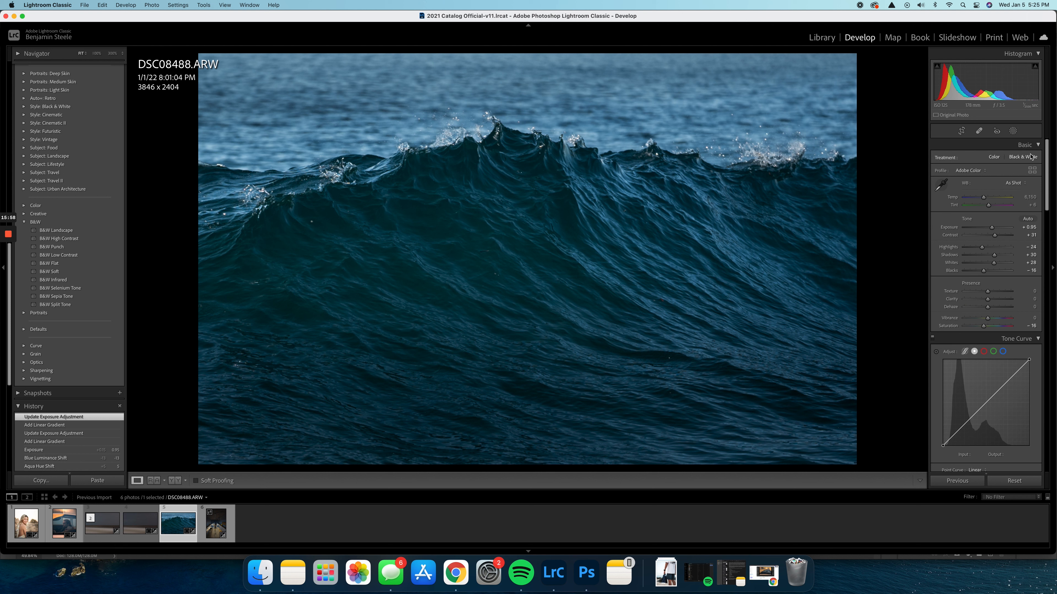
Brush a new mask along the wave's crest from end to end and slightly raise its exposure
click(1012, 131)
click(917, 65)
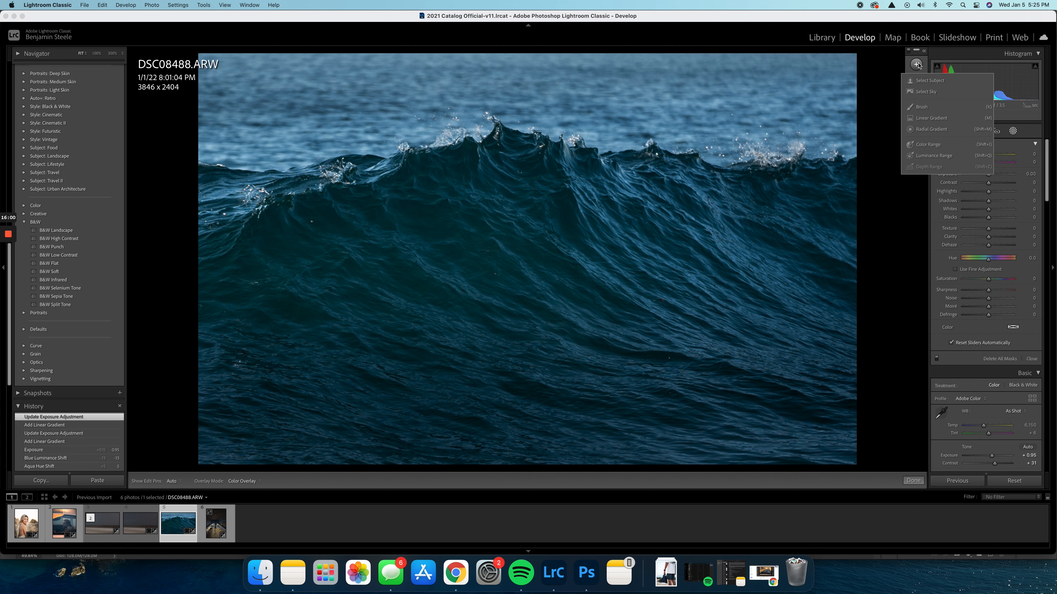
click(926, 106)
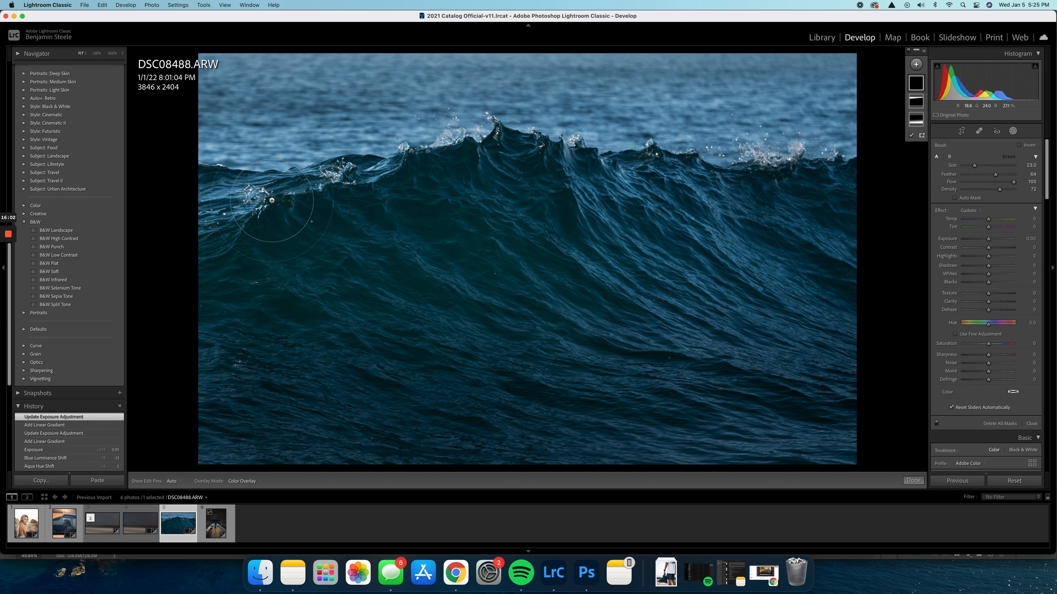
scroll(272, 201, down, 3)
mouse_move(272, 201)
mouse_down()
mouse_move(308, 206)
mouse_move(482, 166)
mouse_move(794, 164)
mouse_up()
drag(989, 239, 993, 241)
click(913, 480)
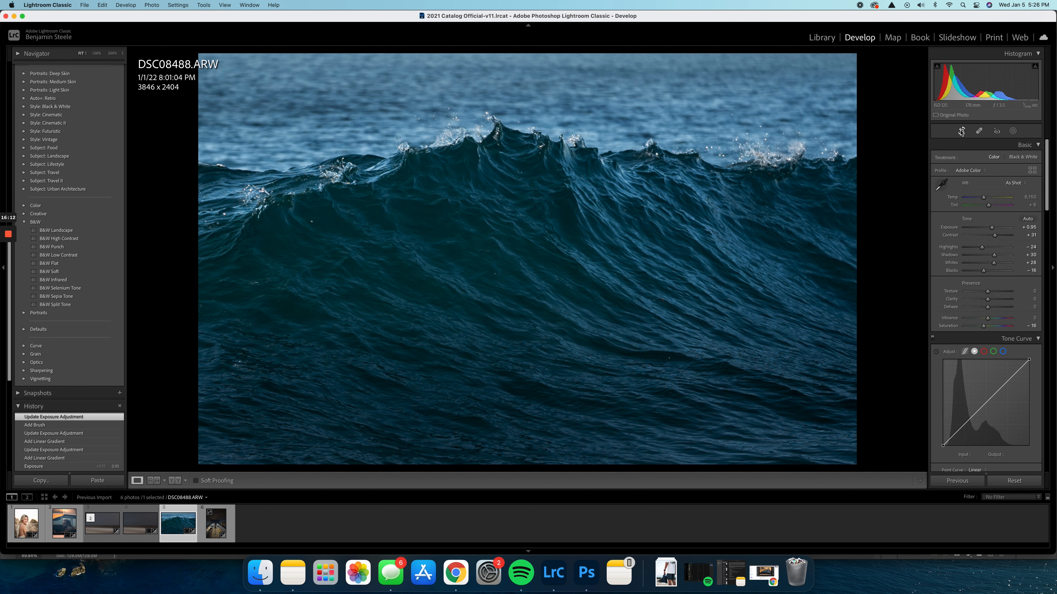
Recrop the wave photo to a vertical 4 x 5 / 8 x 10 frame of about 1923 x 2404 around the peak
click(961, 131)
click(1007, 158)
click(990, 102)
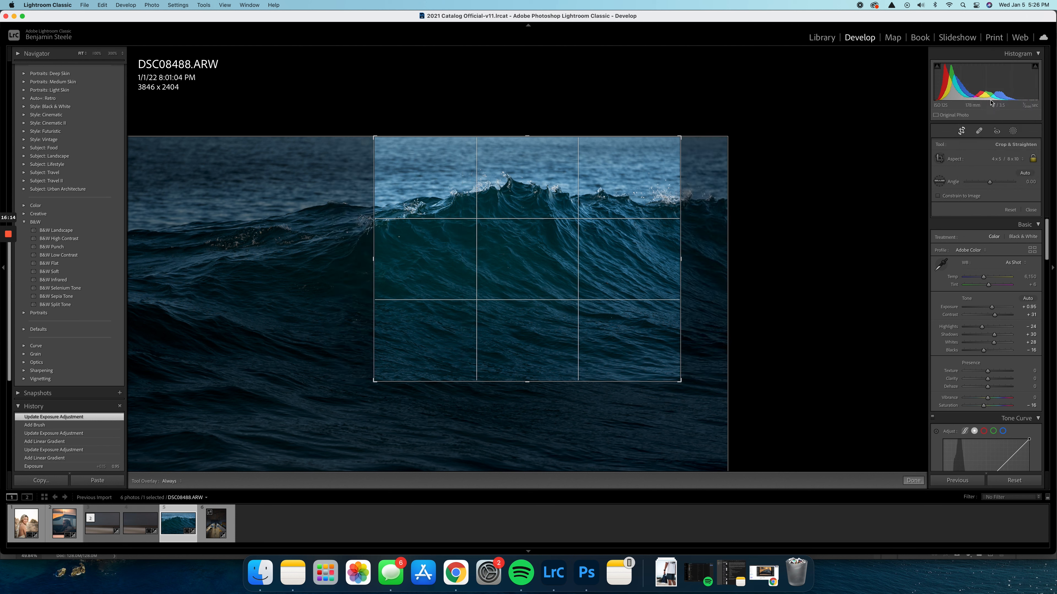
drag(586, 216, 582, 245)
key(Return)
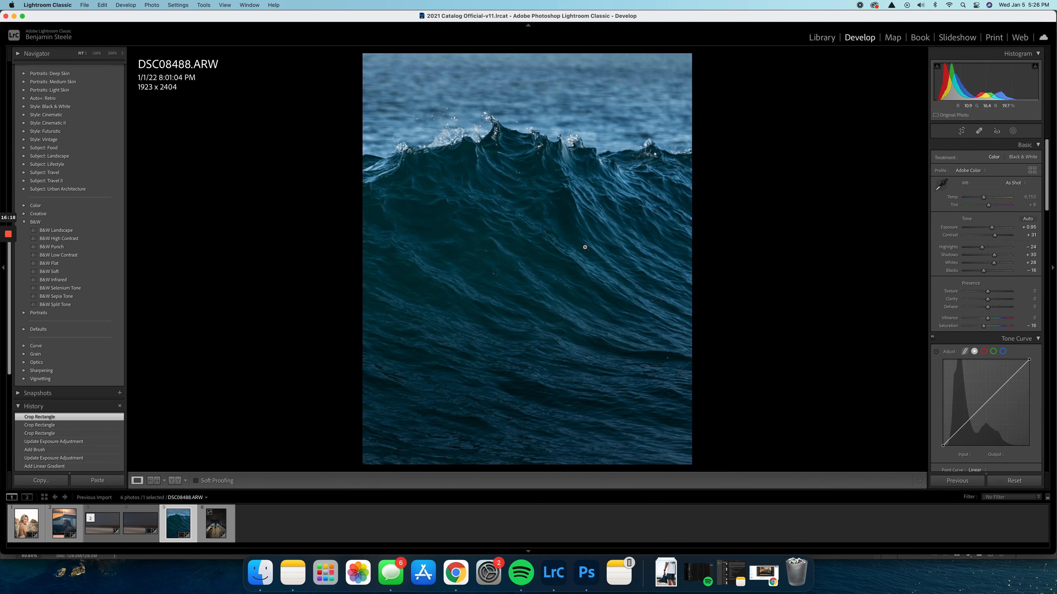
Try a tighter vertical crop around the peak, then a slightly larger one with the peak near the right edge
click(961, 132)
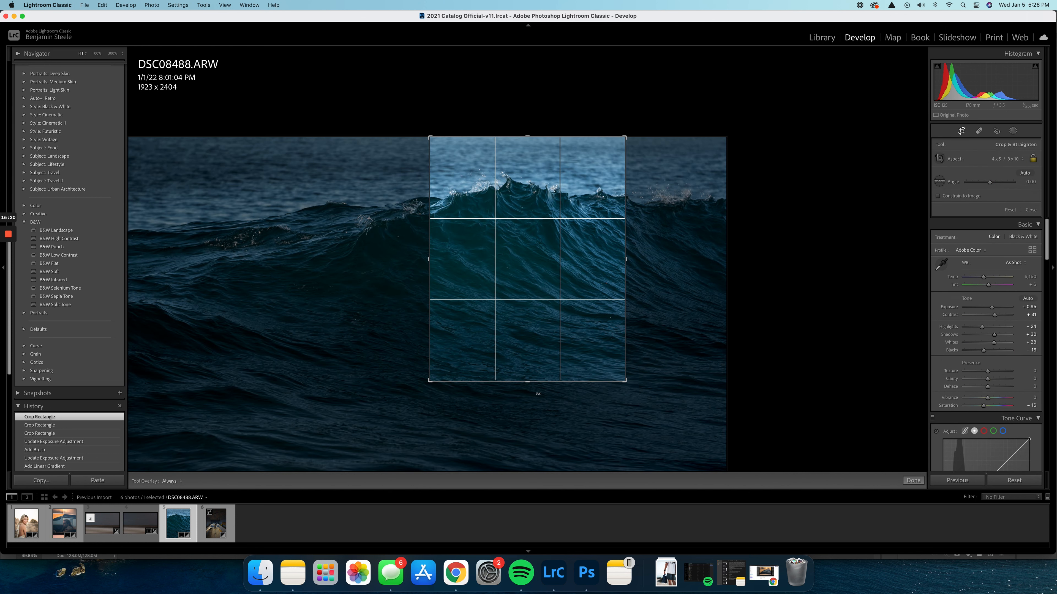
drag(533, 380, 547, 304)
key(Return)
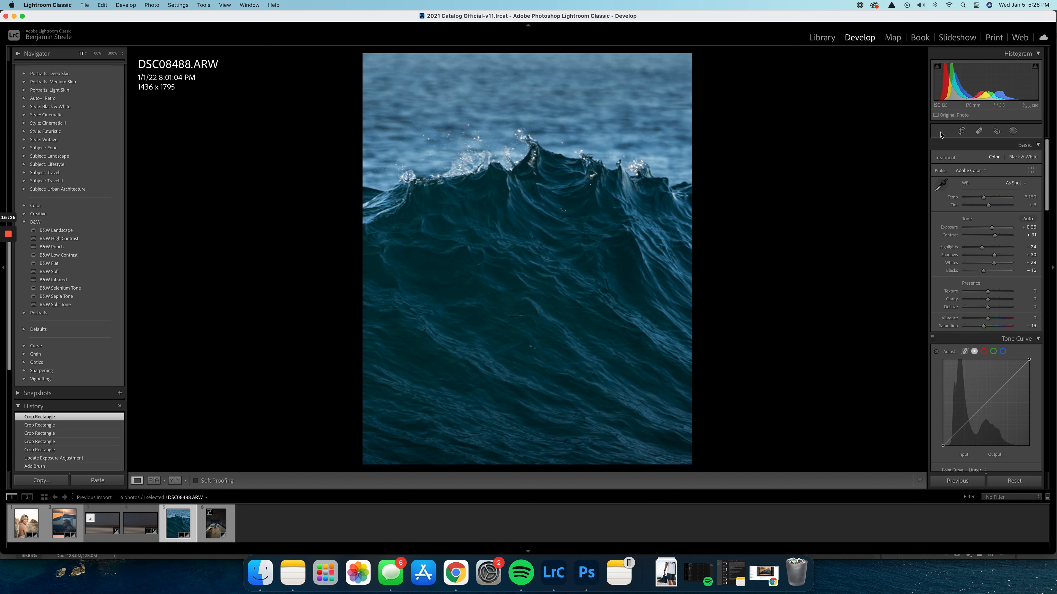
click(960, 132)
drag(551, 352, 585, 299)
key(Return)
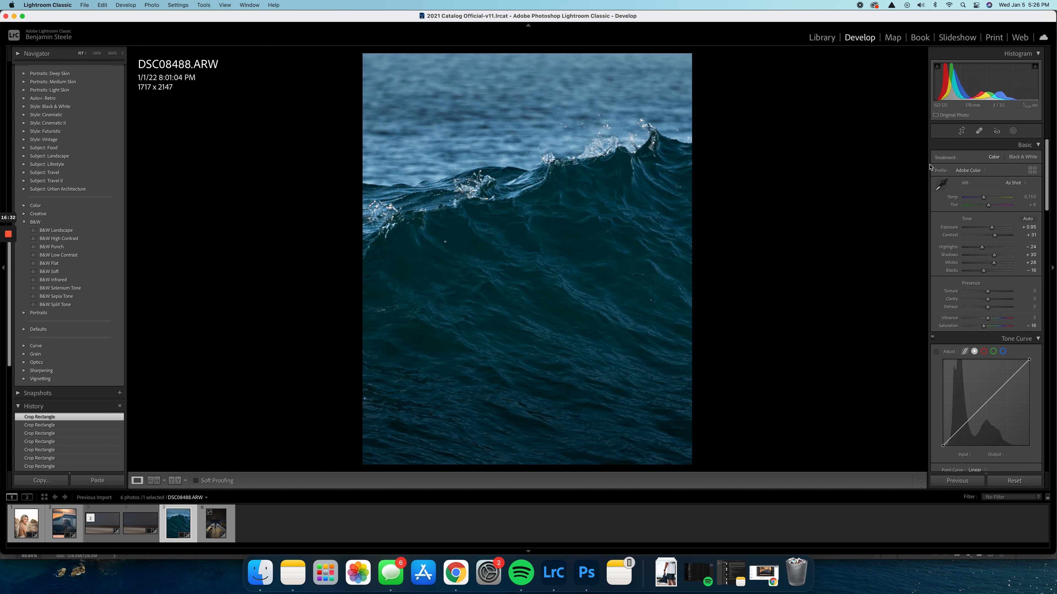
Try widening the vertical crop to about 2013 x 2516 and moving it onto the left shoulder of the wave
click(961, 131)
drag(596, 353, 571, 288)
key(Return)
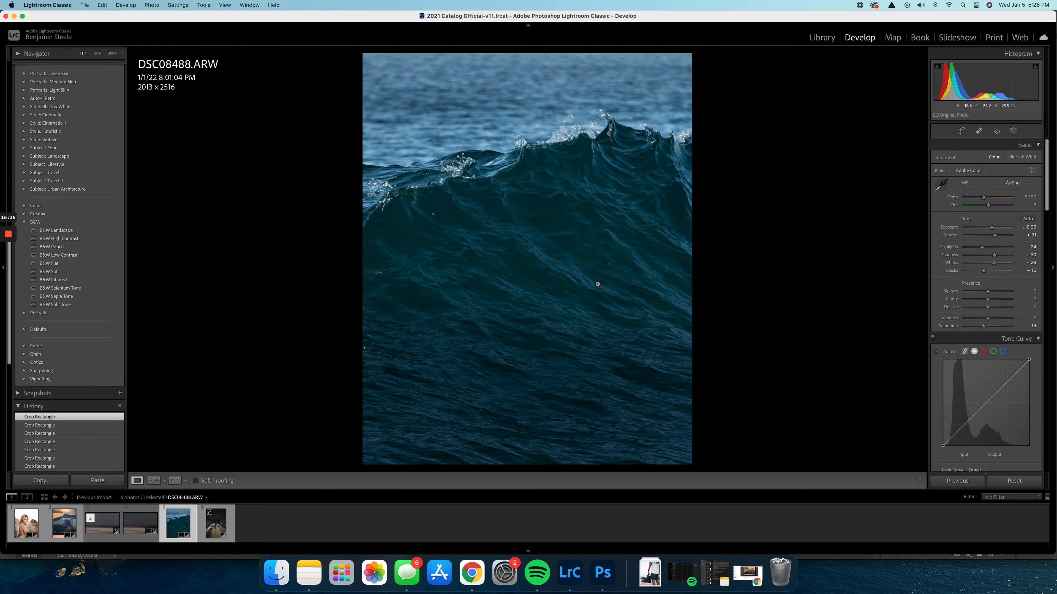
click(961, 131)
drag(564, 247, 696, 264)
key(Return)
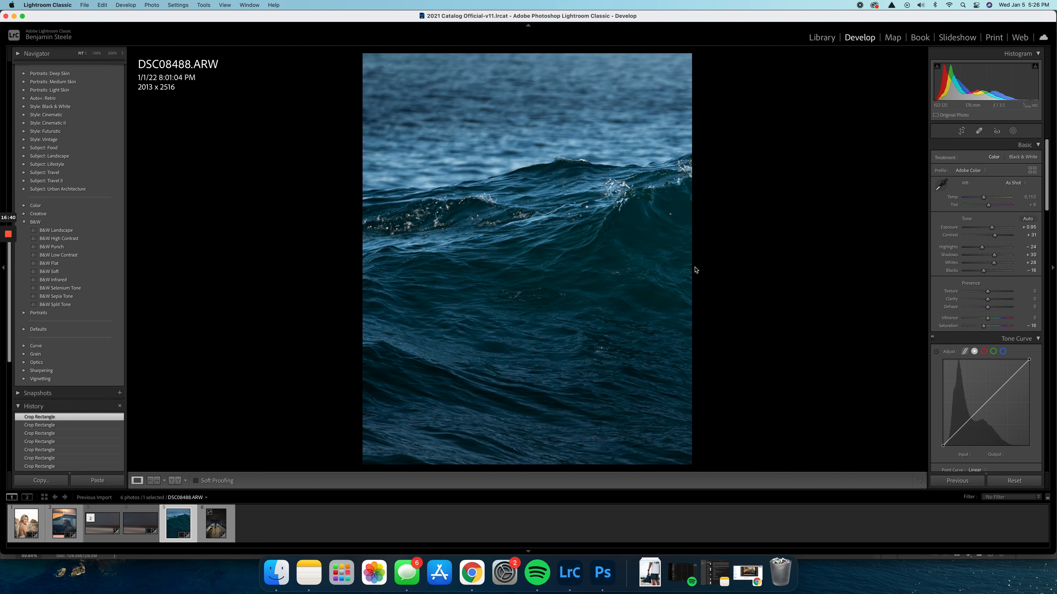
Reframe the vertical crop over the wave's peak and tighten it to about 1996 x 2495
click(961, 131)
drag(628, 388, 374, 387)
key(Return)
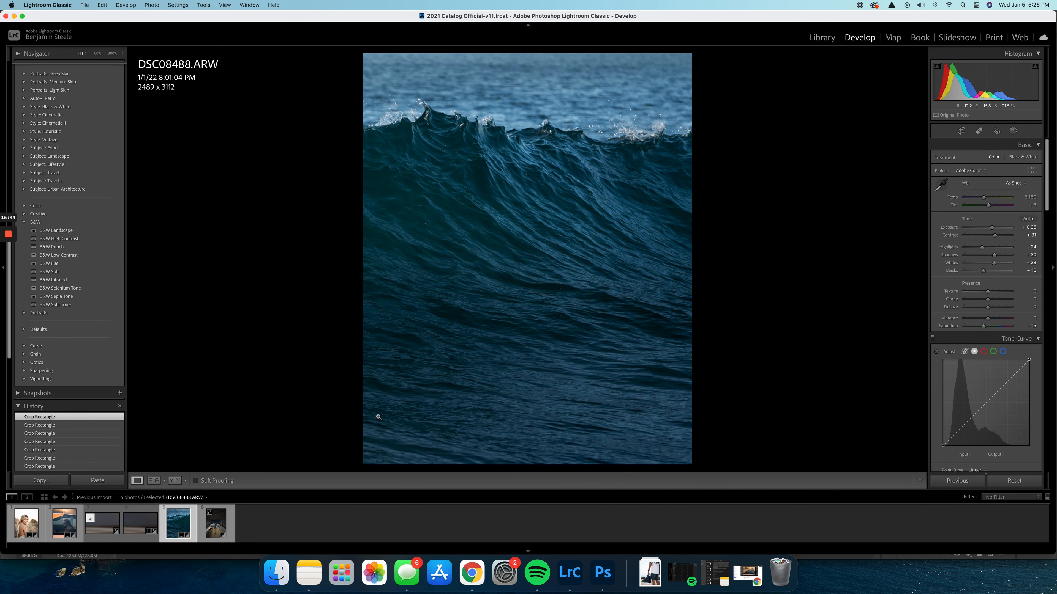
click(962, 131)
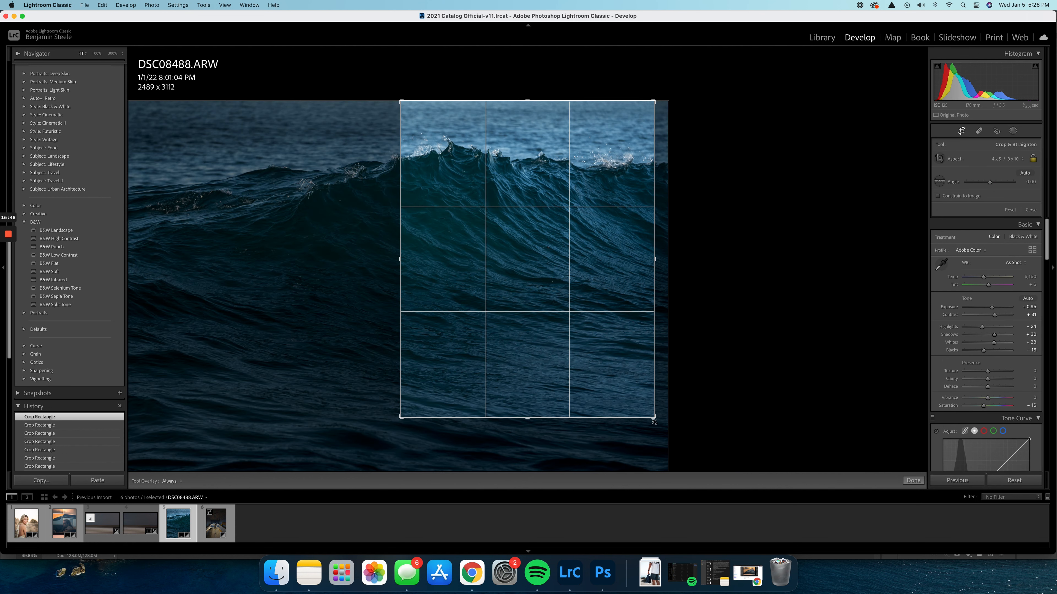
drag(568, 322, 585, 432)
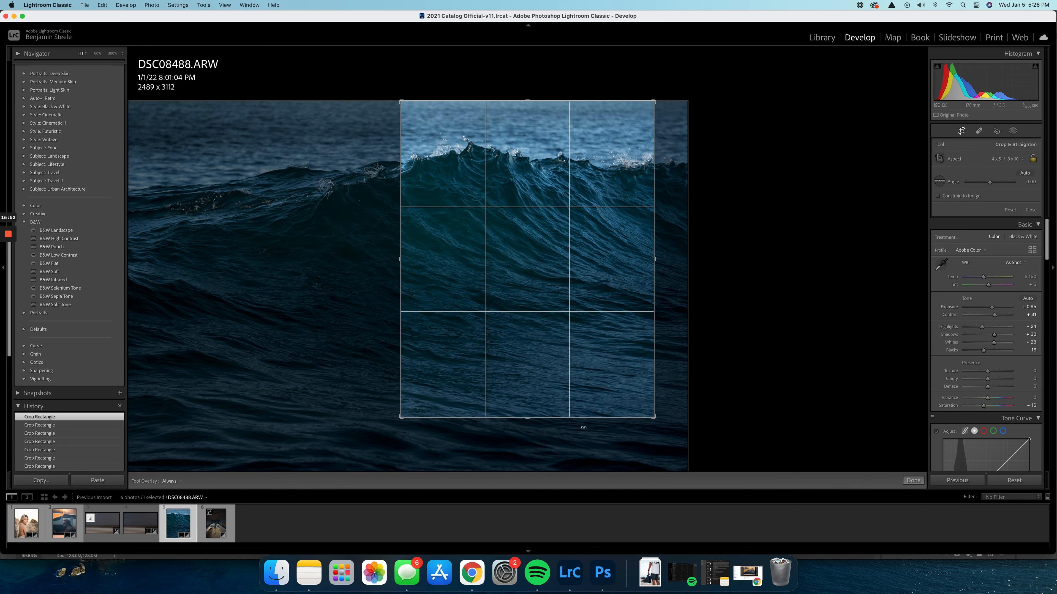
key(Return)
click(961, 132)
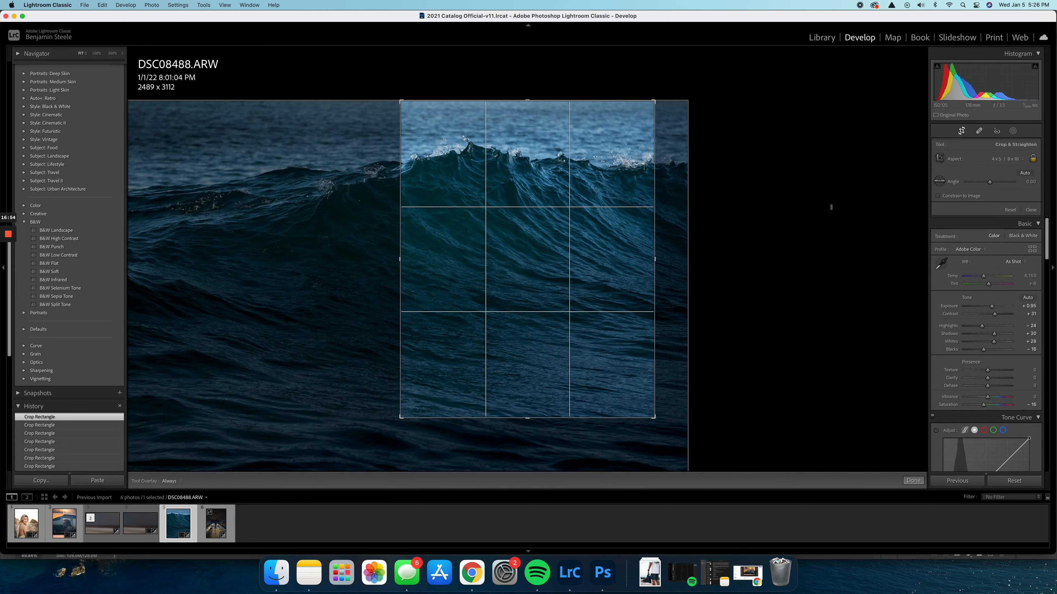
drag(654, 418, 630, 385)
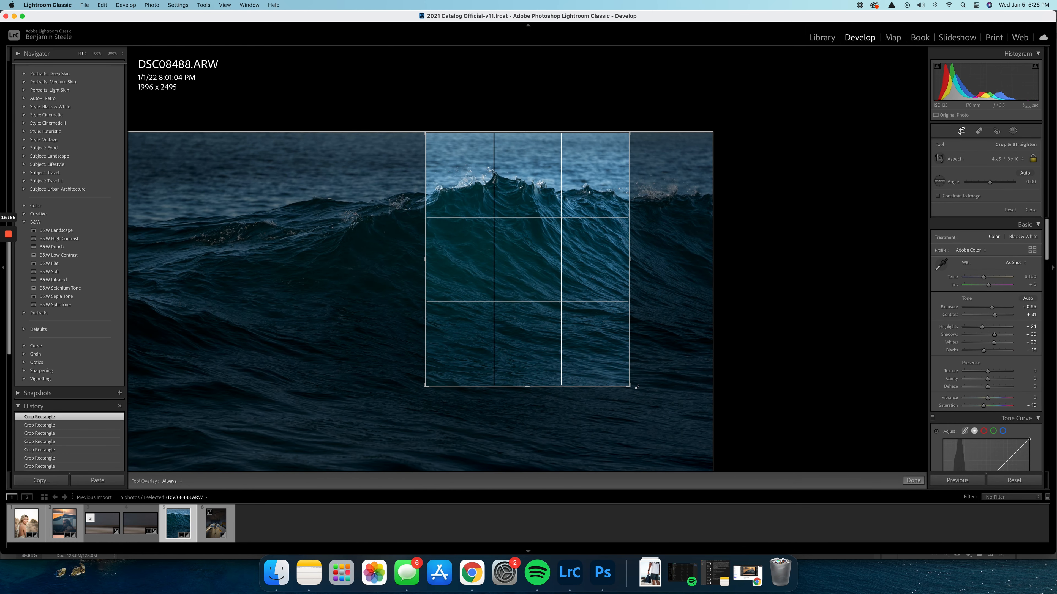
key(Return)
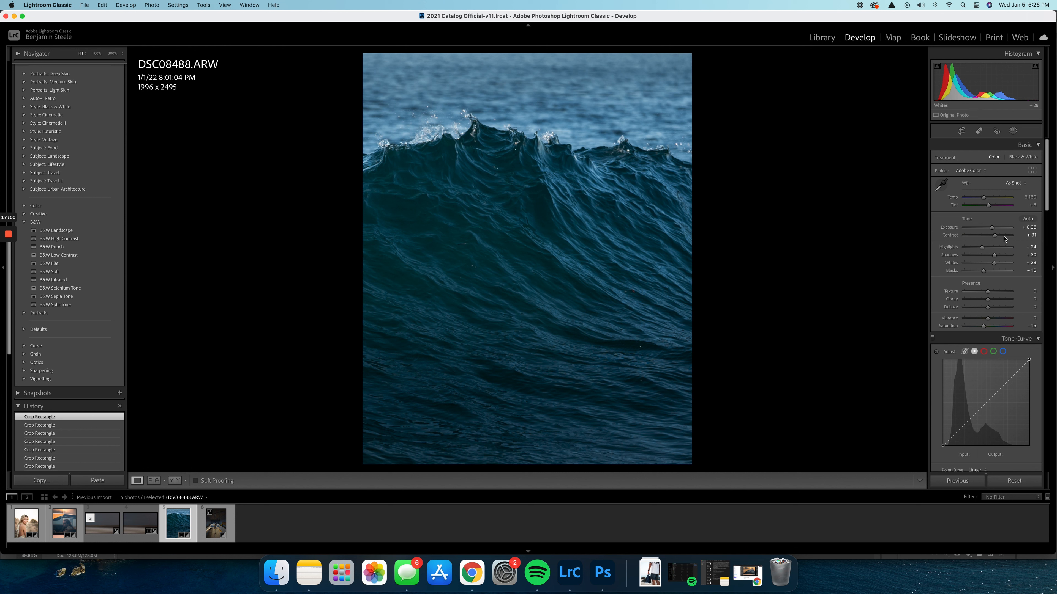
Set the wave photo's clarity to +22
scroll(998, 267, down, 2)
drag(987, 264, 993, 266)
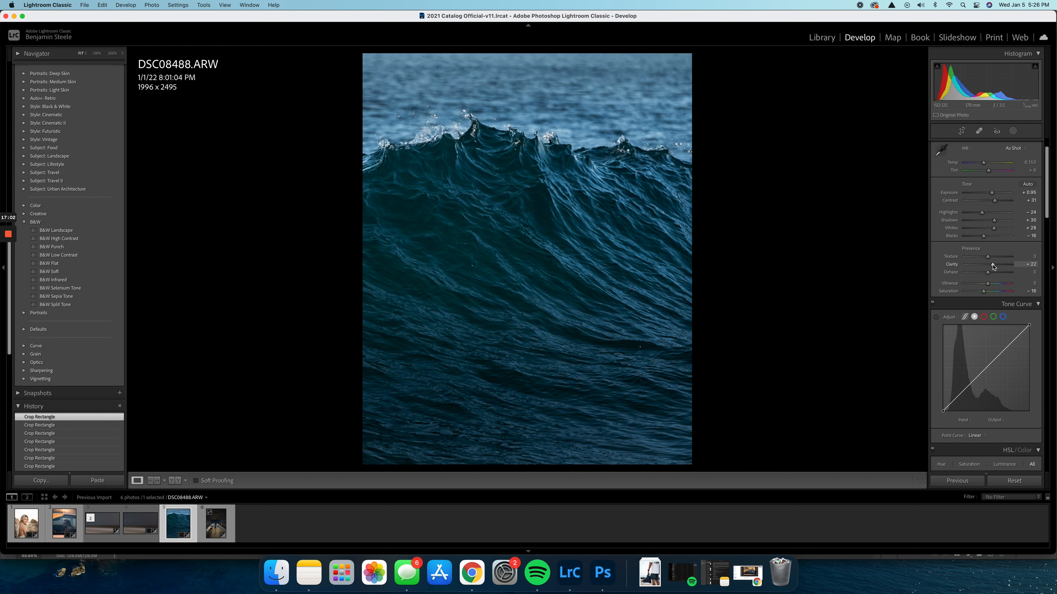
Shift the vertical crop toward the wave's right slope so the peak sits at the left edge of the frame
click(962, 131)
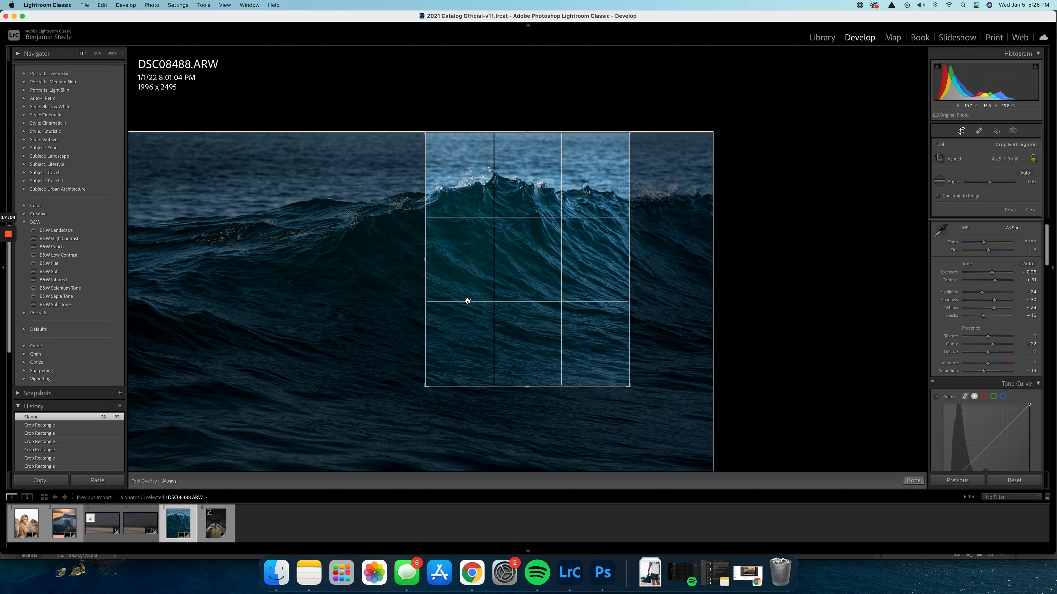
drag(505, 314, 459, 354)
key(Return)
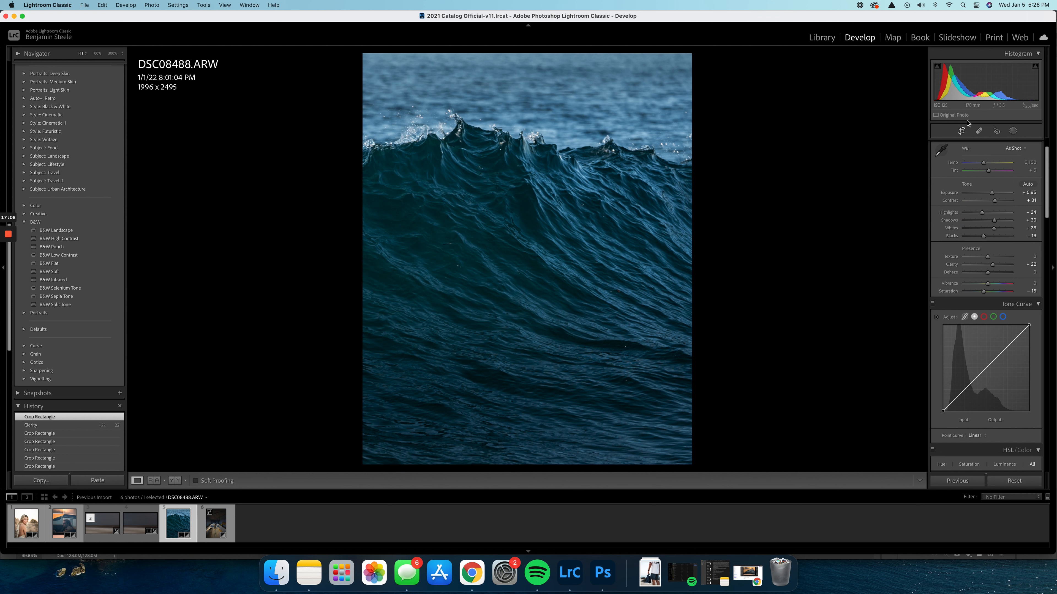
click(961, 130)
drag(519, 294, 469, 300)
key(Return)
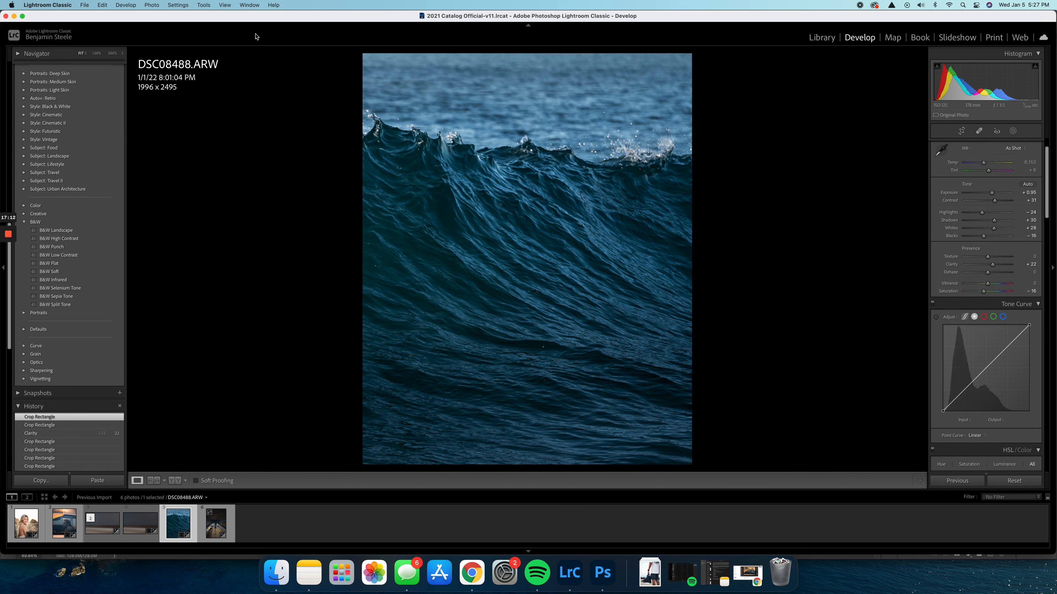
Try rotating the wave photo counterclockwise and reframing it with a vertical 4 x 5 crop of about 1977 x 2471
click(151, 5)
click(175, 99)
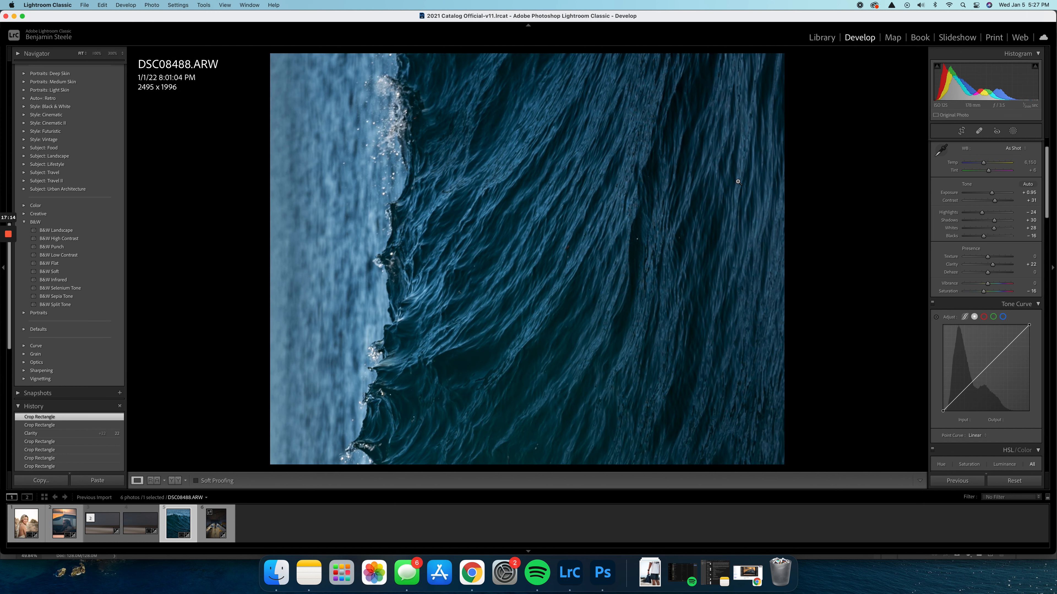
click(961, 131)
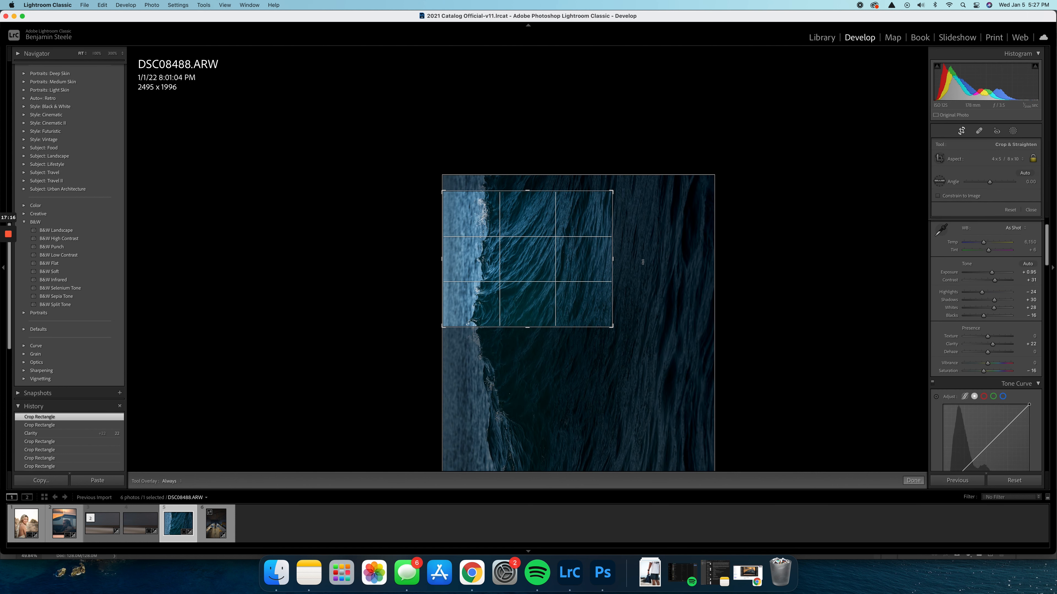
key(x)
drag(512, 264, 531, 264)
key(Return)
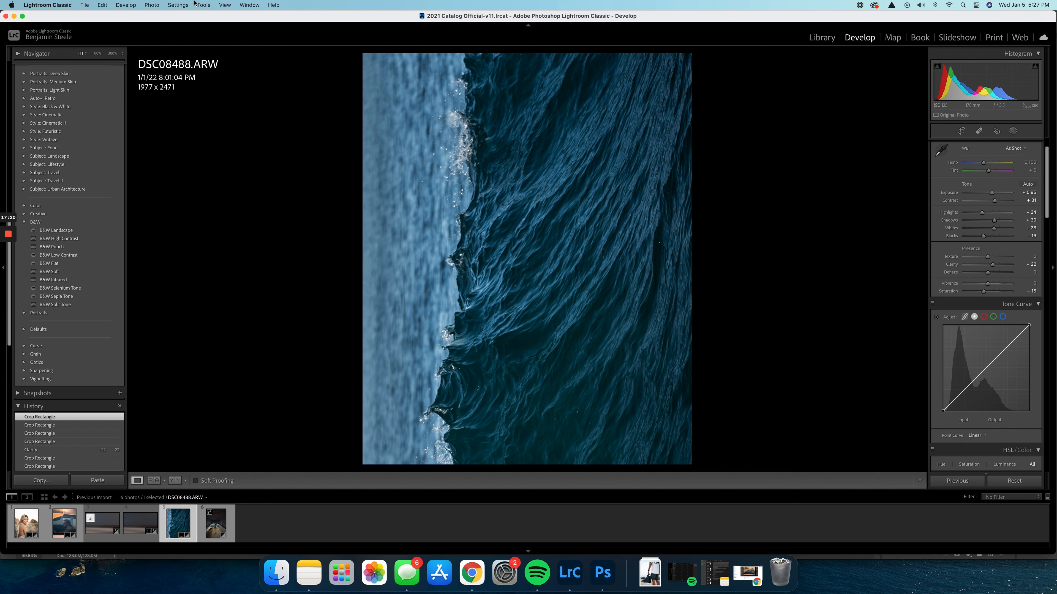
Rotate the wave photo back clockwise and frame the peak with a 16 x 9 crop of about 2992 x 1683
click(151, 4)
click(196, 108)
click(962, 130)
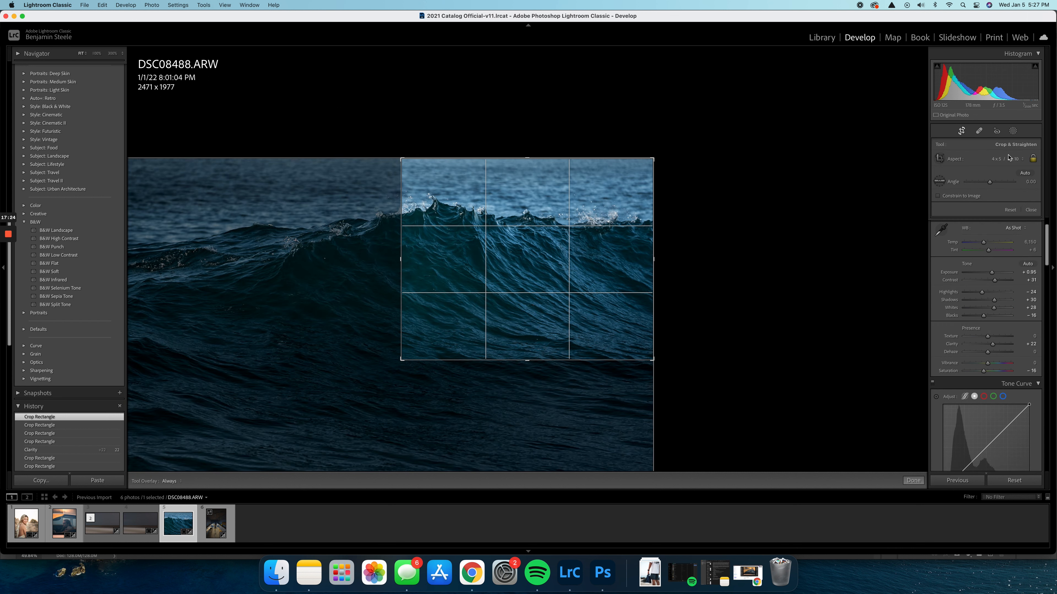
click(1005, 158)
click(1004, 211)
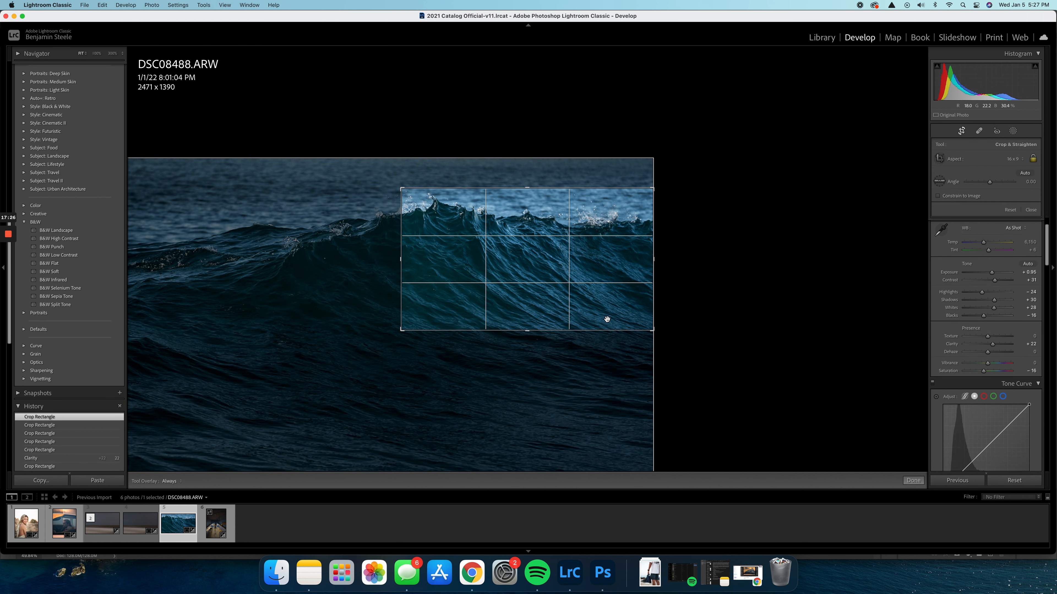
drag(400, 189, 373, 192)
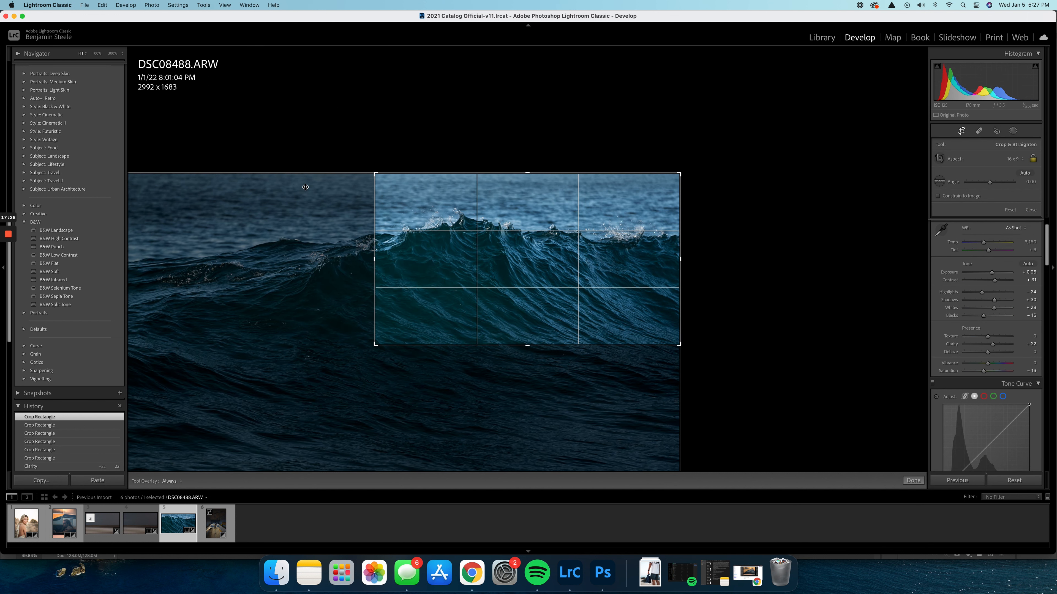
drag(423, 217, 430, 217)
key(Return)
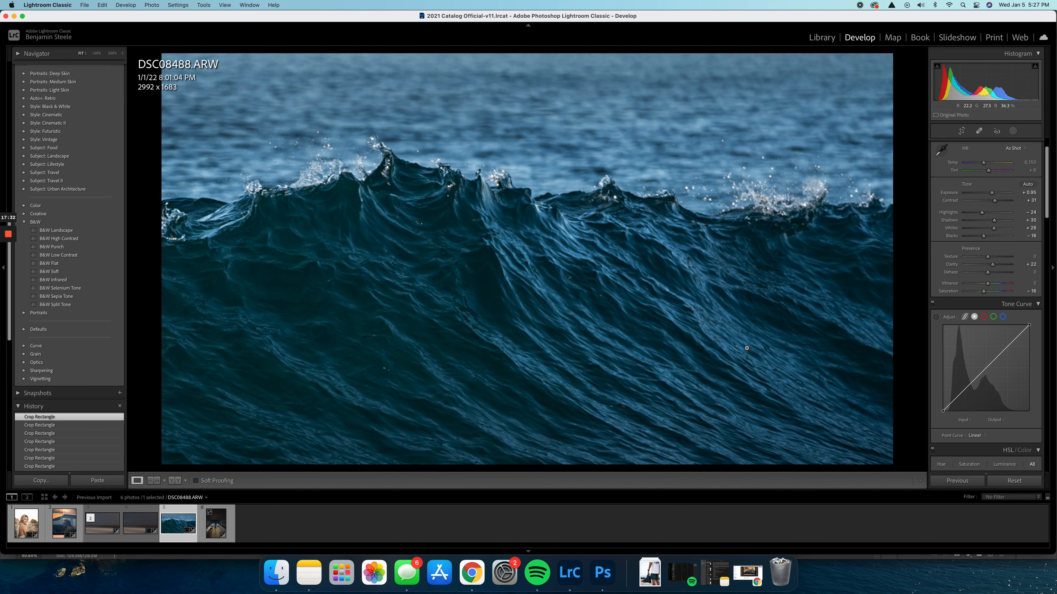
Widen the 16 x 9 crop to about 4699 x 2643 and position it to include the wave's crest and left slope
click(338, 222)
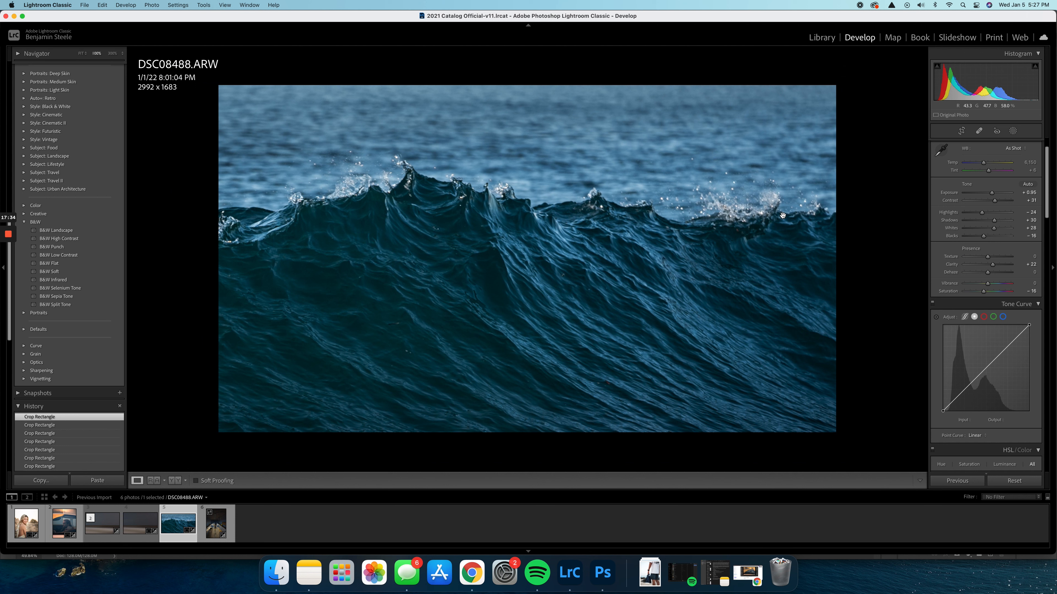
click(961, 131)
drag(374, 346, 287, 399)
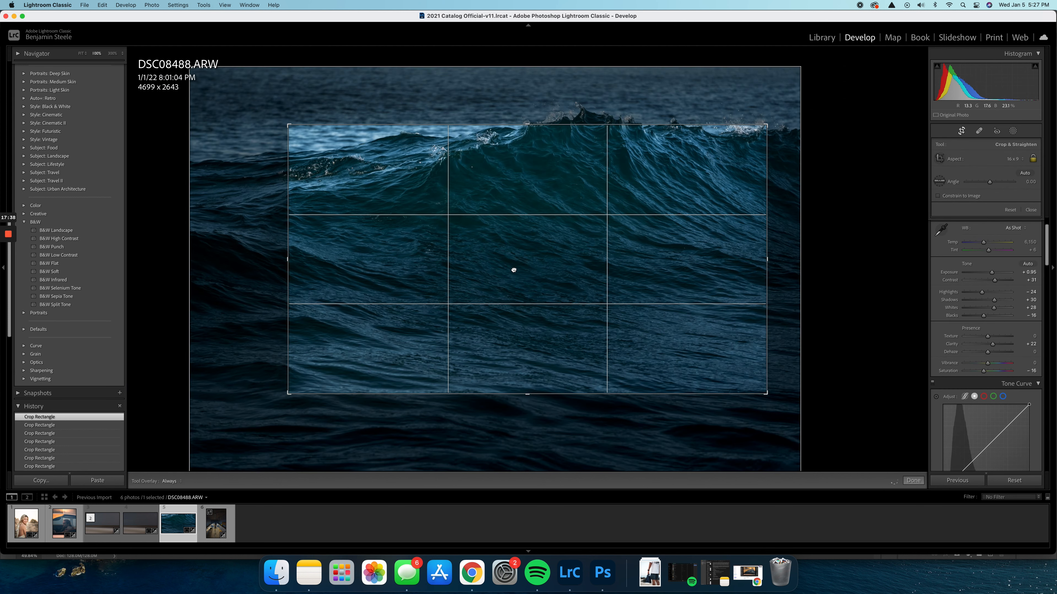
key(Return)
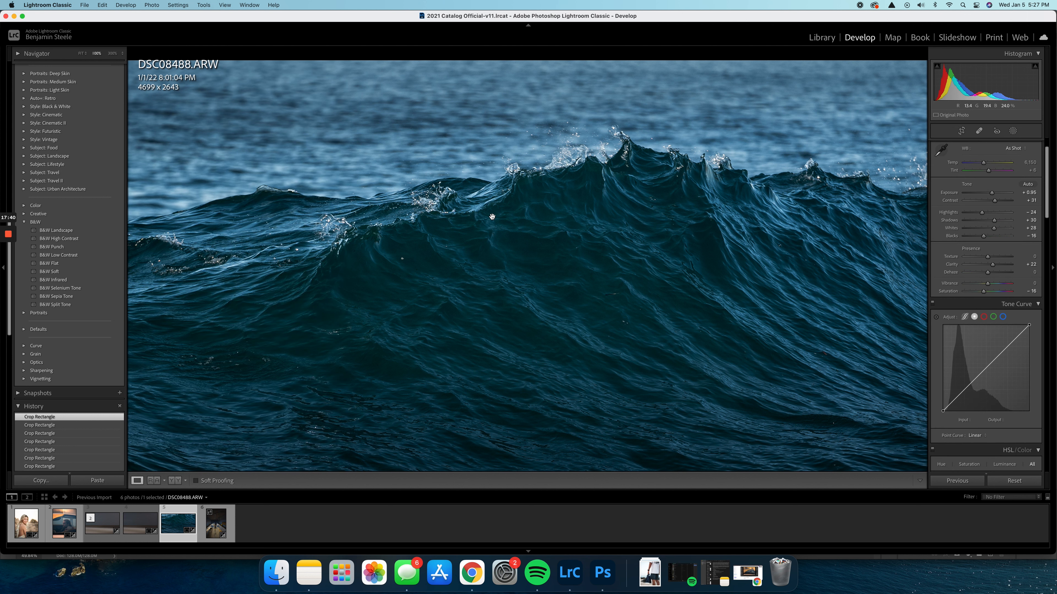
click(962, 131)
key(Return)
Export the wave photo to a Desktop subfolder named with the date and the photographer's name
click(84, 4)
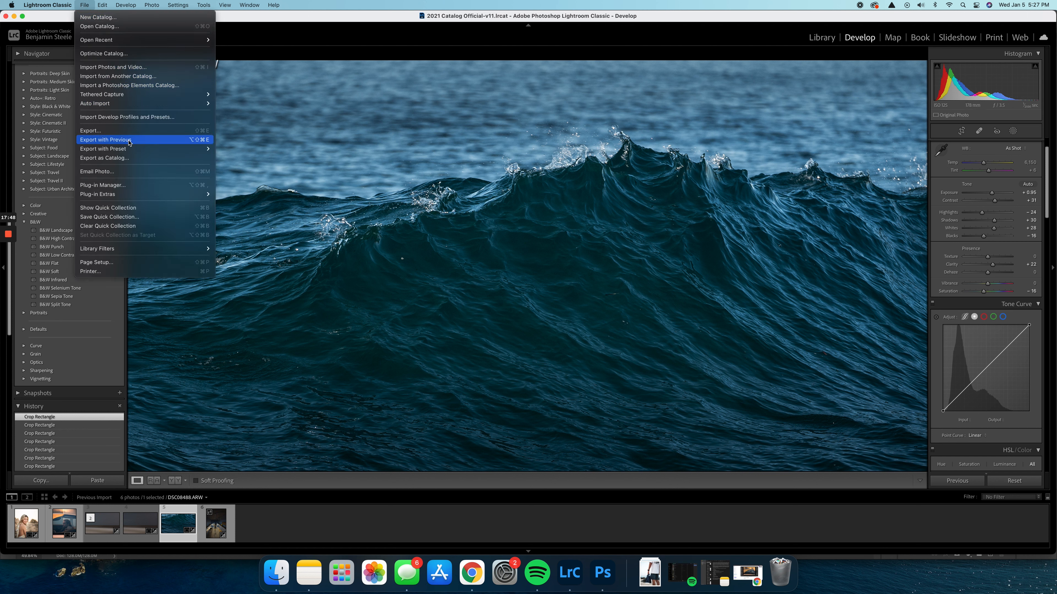
click(129, 131)
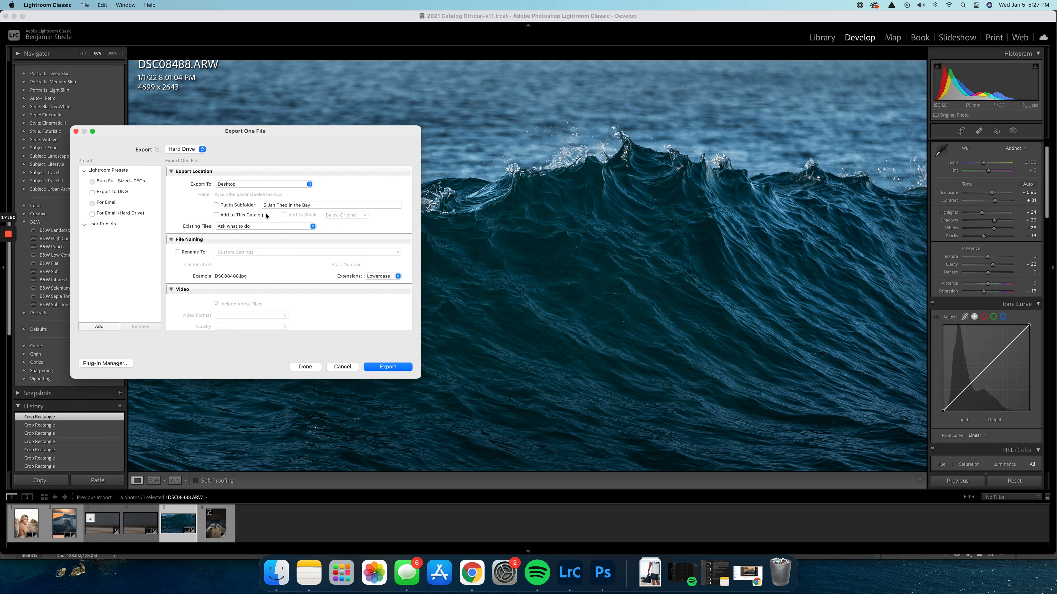
click(319, 205)
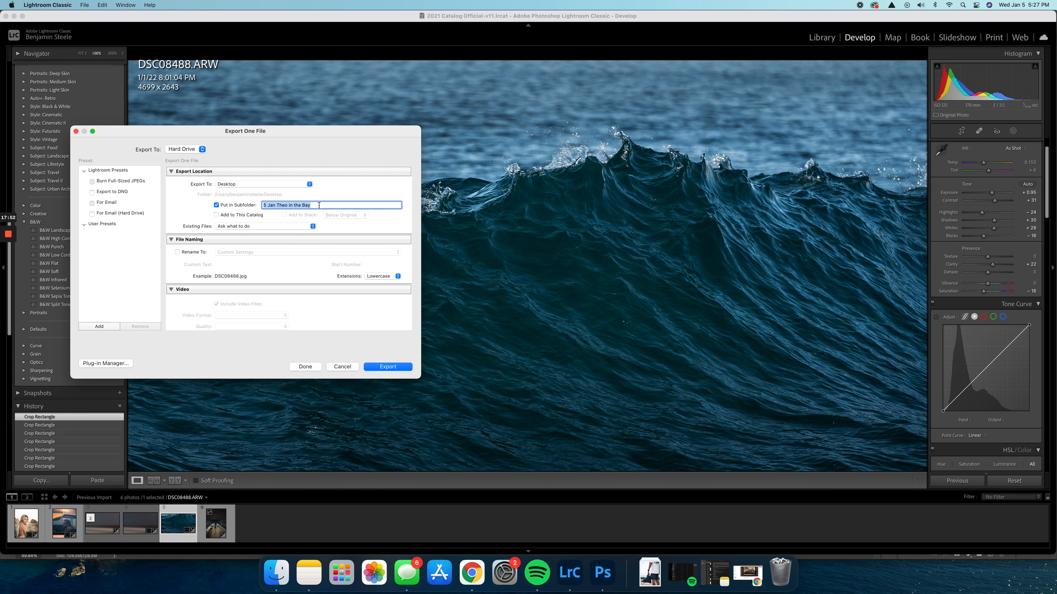
text(5)
key(Return)
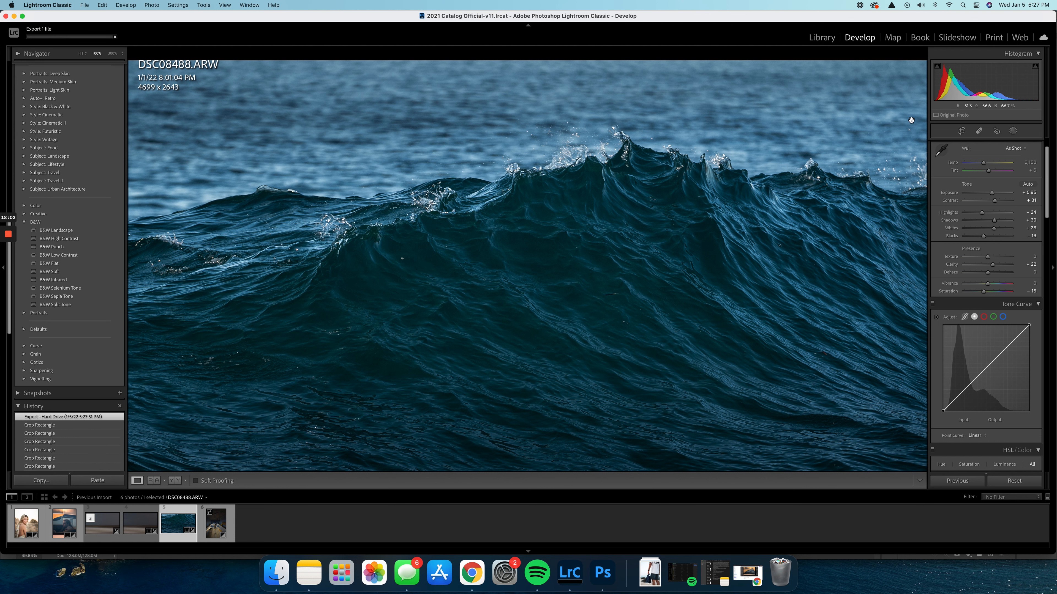
Switch the wave photo's crop to 4 x 5 and frame the peak vertically at about 2149 x 2686
click(962, 130)
click(1000, 158)
click(1000, 109)
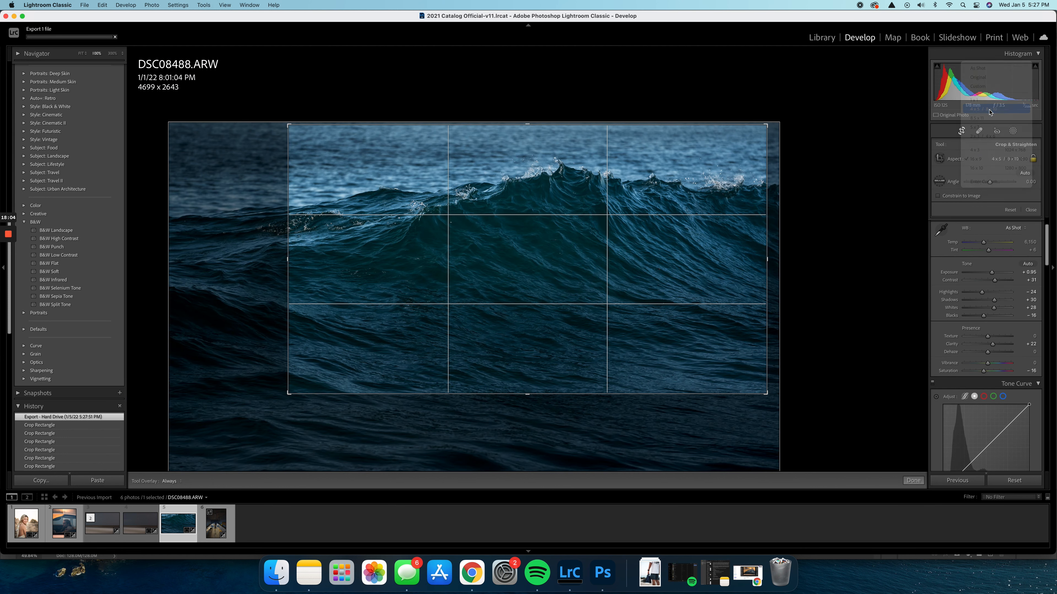
mouse_move(462, 307)
mouse_down()
mouse_move(490, 304)
mouse_move(438, 314)
mouse_move(469, 326)
mouse_up()
key(Return)
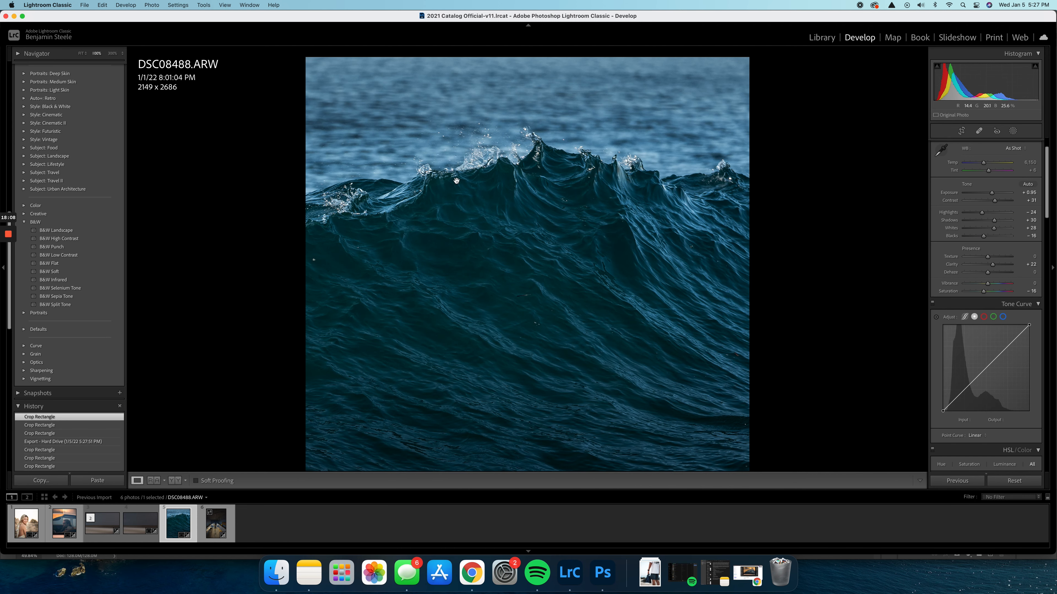
click(81, 53)
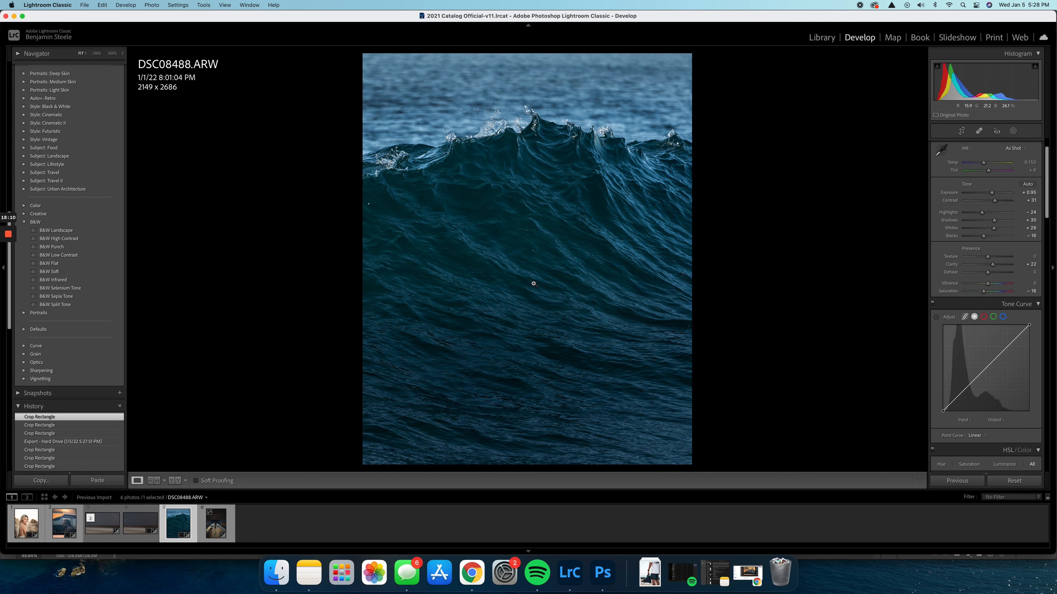
Set the exposure of the linear gradient mask over the lower water to -1.01
click(1011, 133)
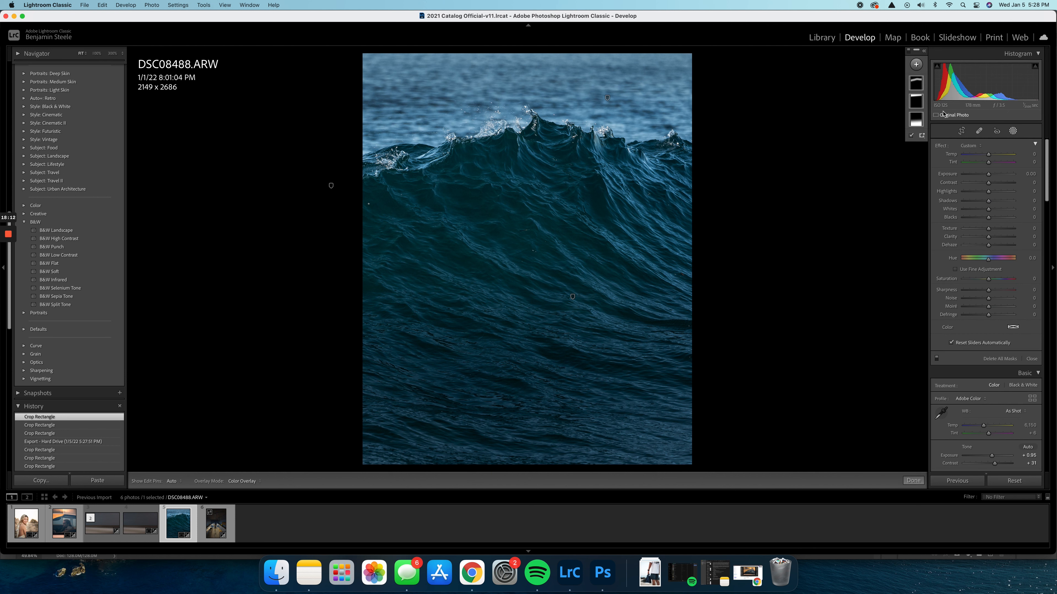
click(916, 120)
drag(975, 188, 982, 189)
click(913, 481)
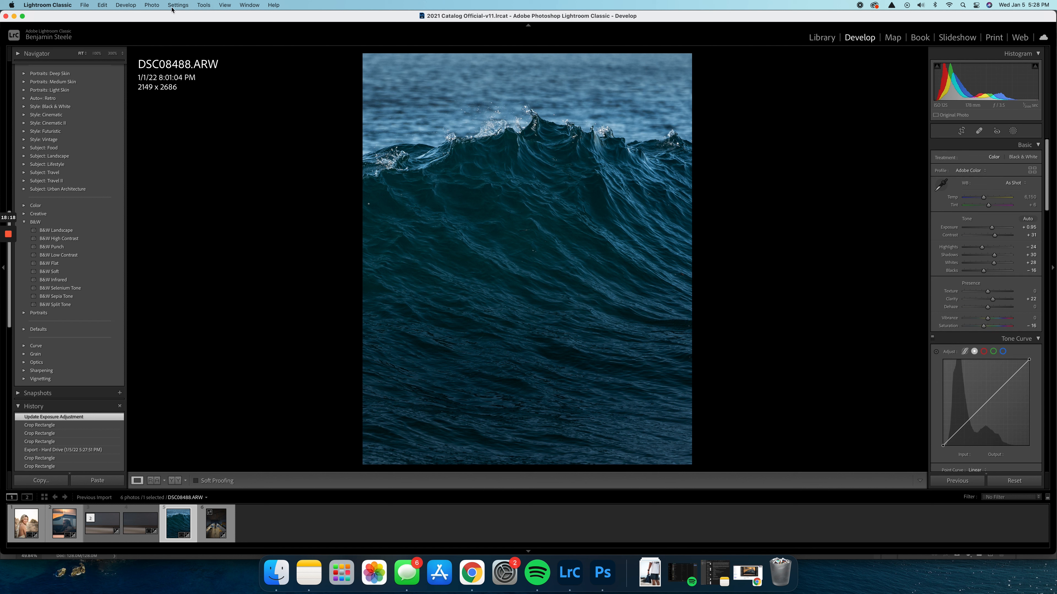
Export the vertical wave photo with the previous export settings, using a unique file name
click(84, 5)
click(125, 139)
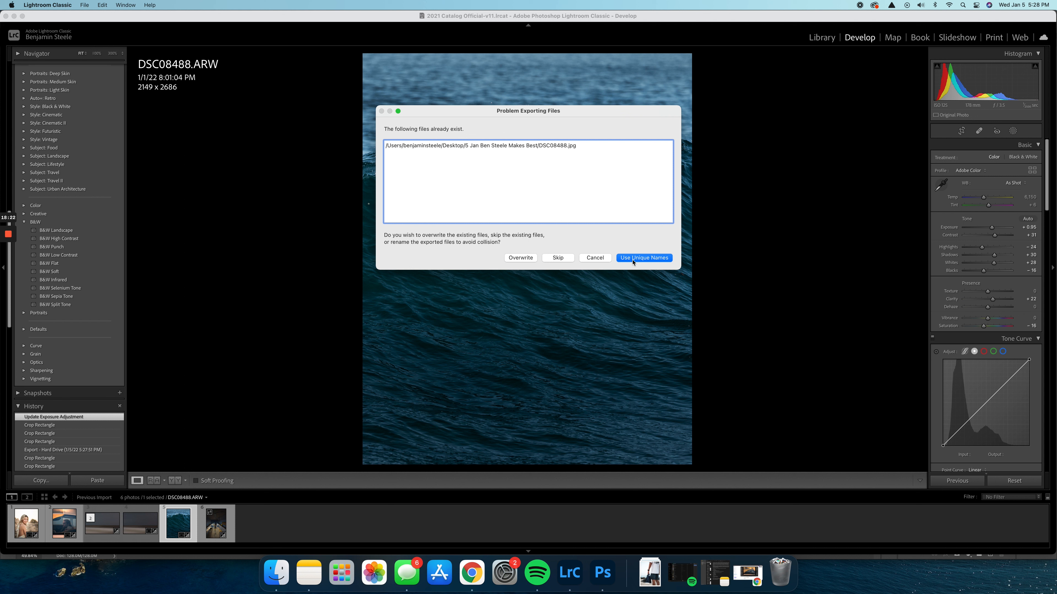
click(633, 258)
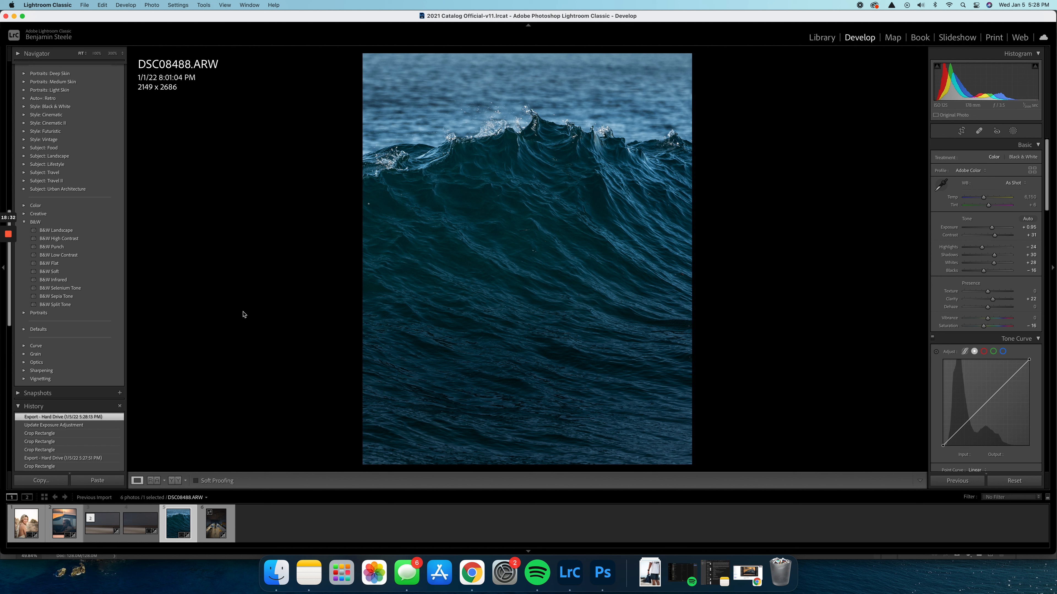
click(1014, 131)
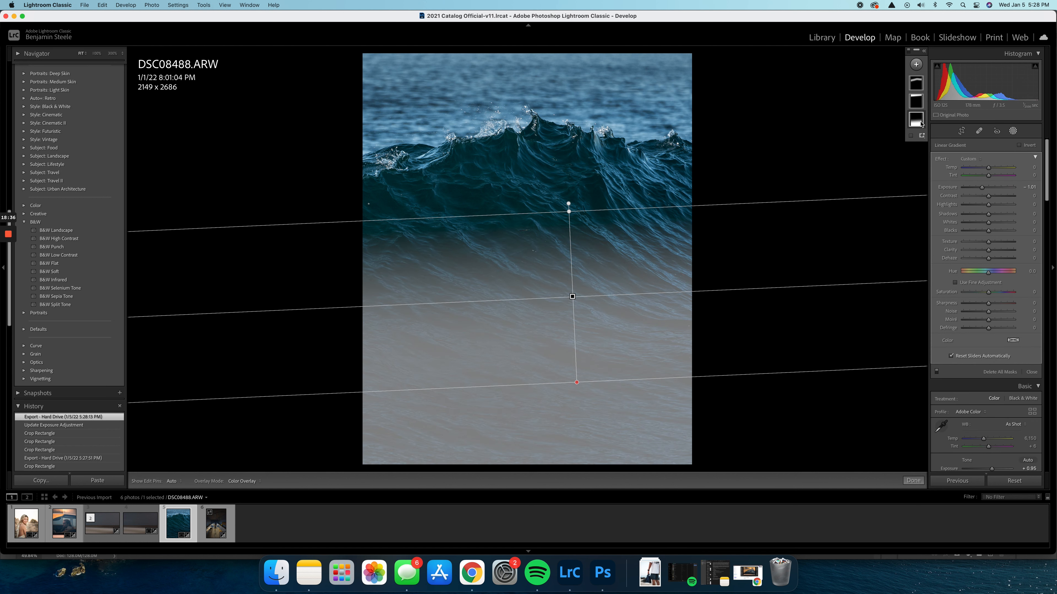
click(913, 480)
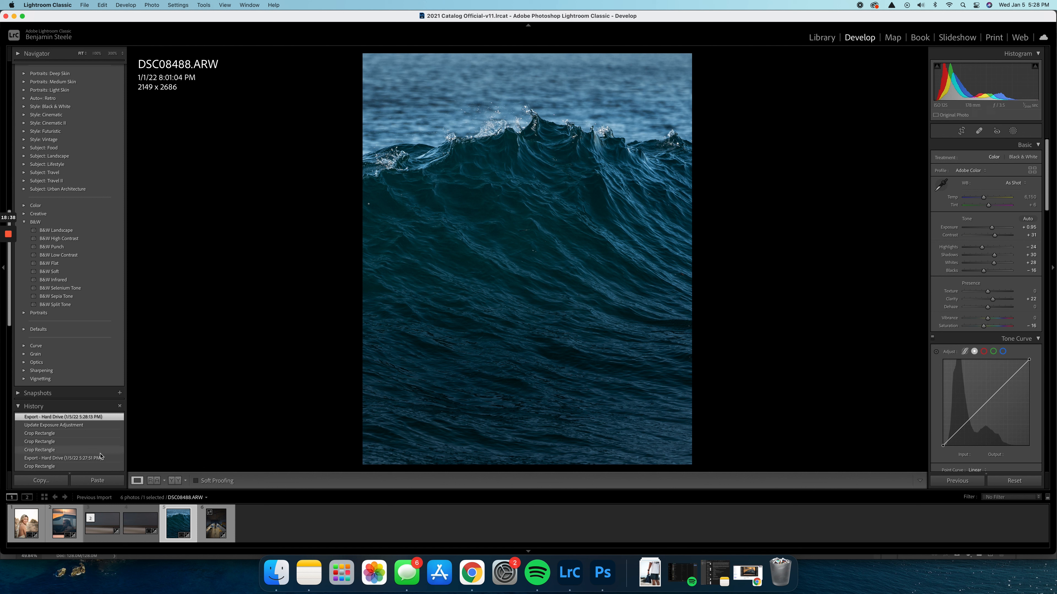
Open the surfboard workshop photo DSC09233.ARW and crop it to 4 x 5 at about 3390 x 4237 around the shaper
click(216, 523)
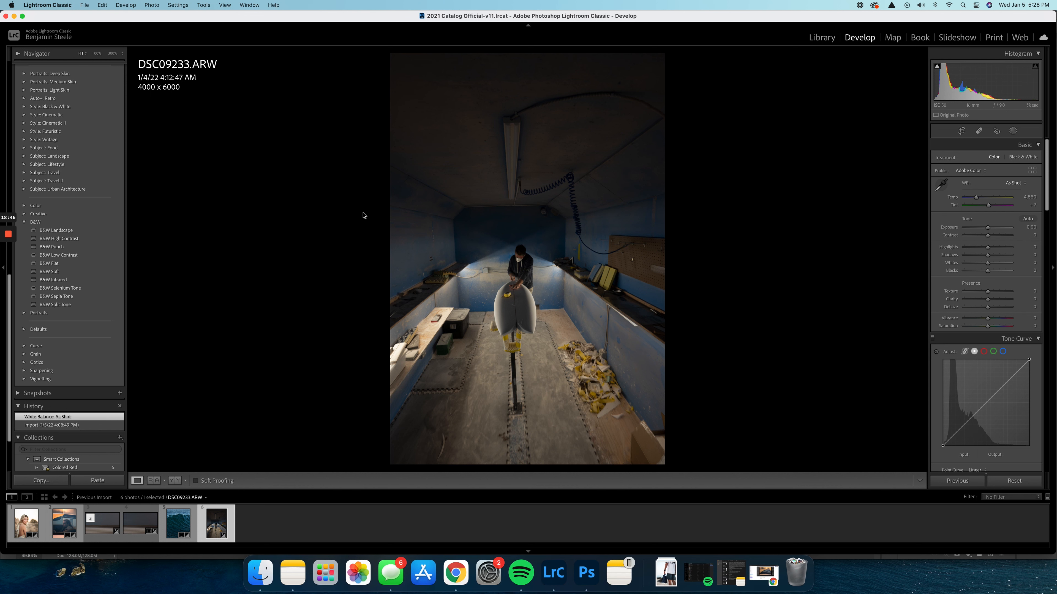
click(962, 130)
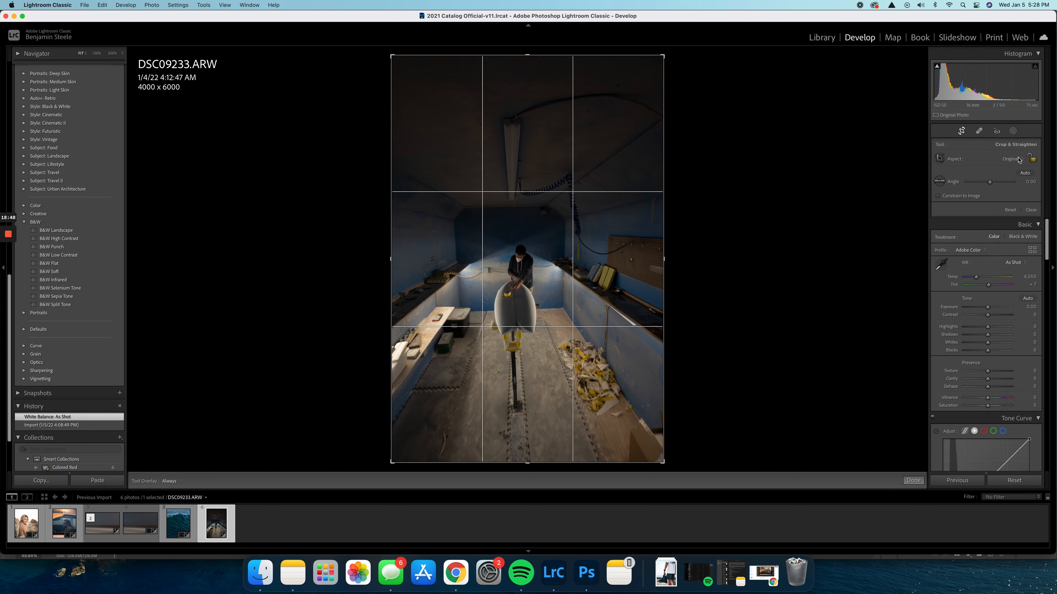
click(1020, 159)
click(1005, 191)
drag(607, 254, 591, 268)
Straighten the workshop photo along the top edge of the back wall, to a crop angle of about 0.47
click(937, 185)
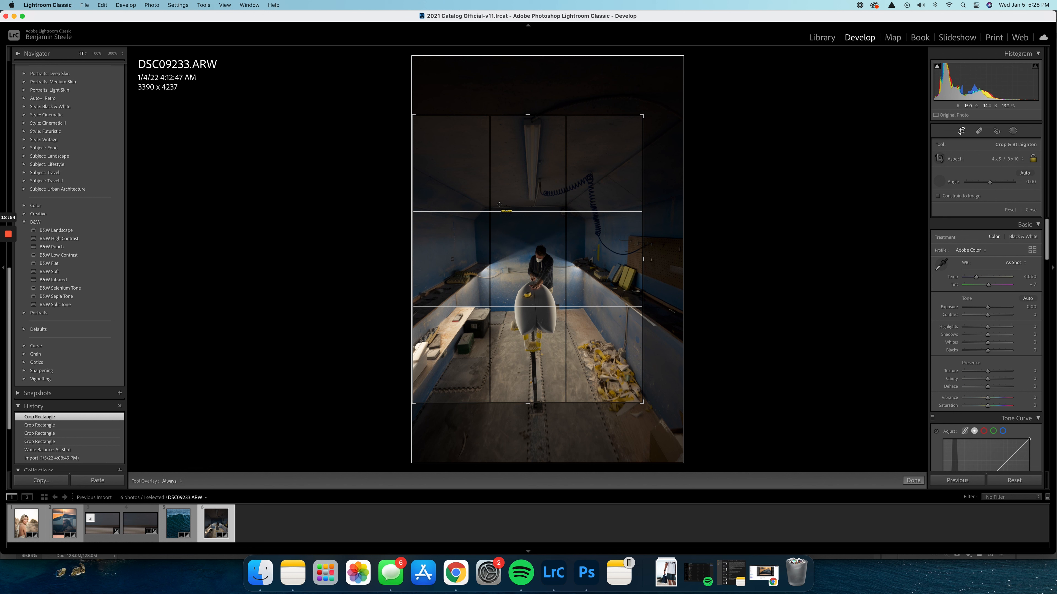
drag(495, 206, 558, 207)
drag(669, 407, 668, 409)
key(Return)
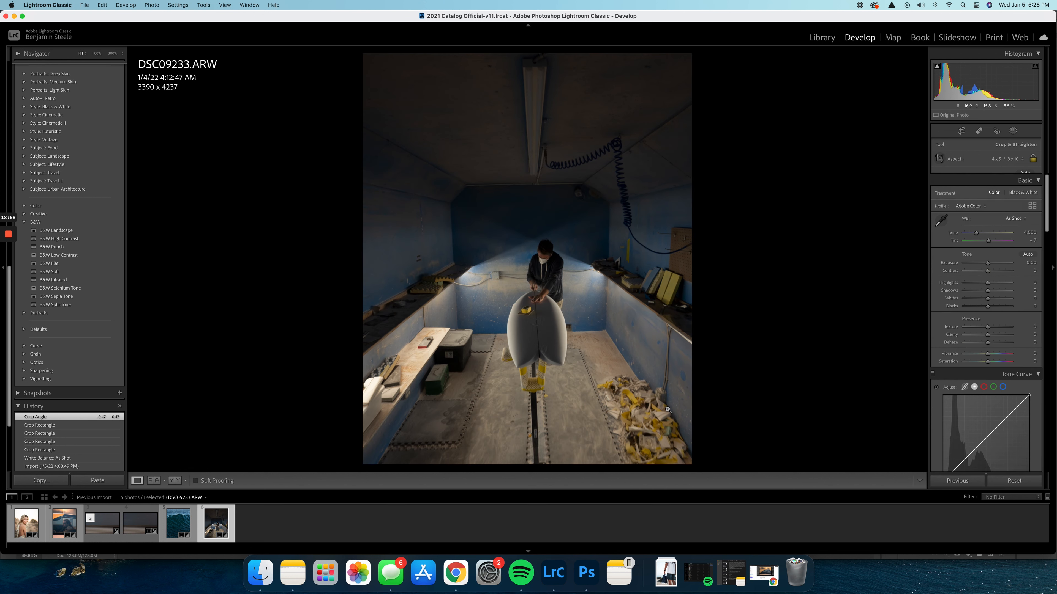
Shift the workshop photo slightly within its 4 x 5 crop and rotate it to an angle of about 0.99
click(961, 131)
drag(613, 229, 592, 246)
drag(663, 418, 662, 420)
key(Return)
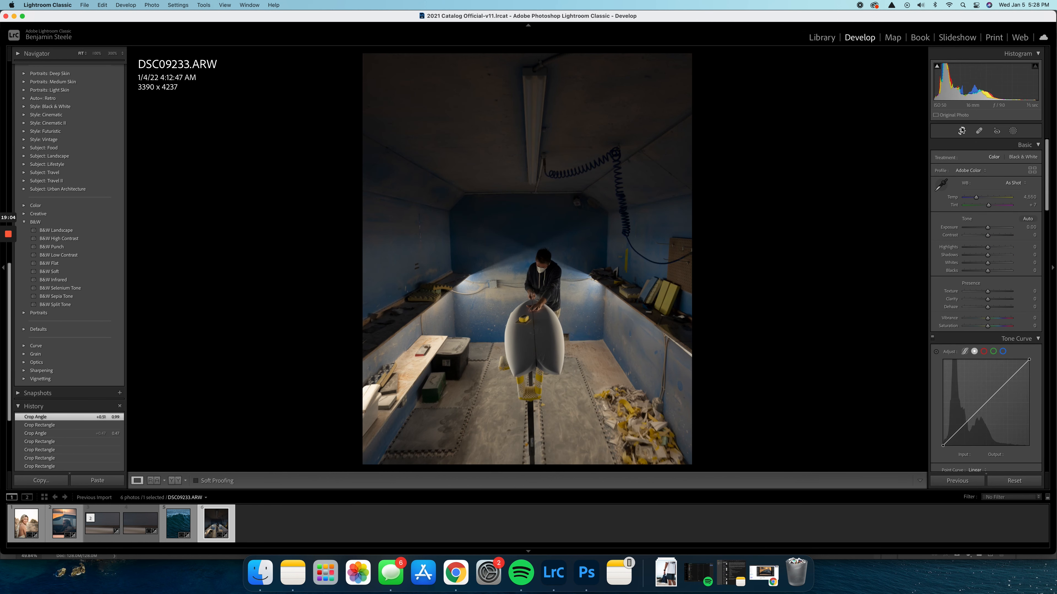
Try a vertical 16 x 9 crop on the workshop photo
click(962, 130)
click(1009, 158)
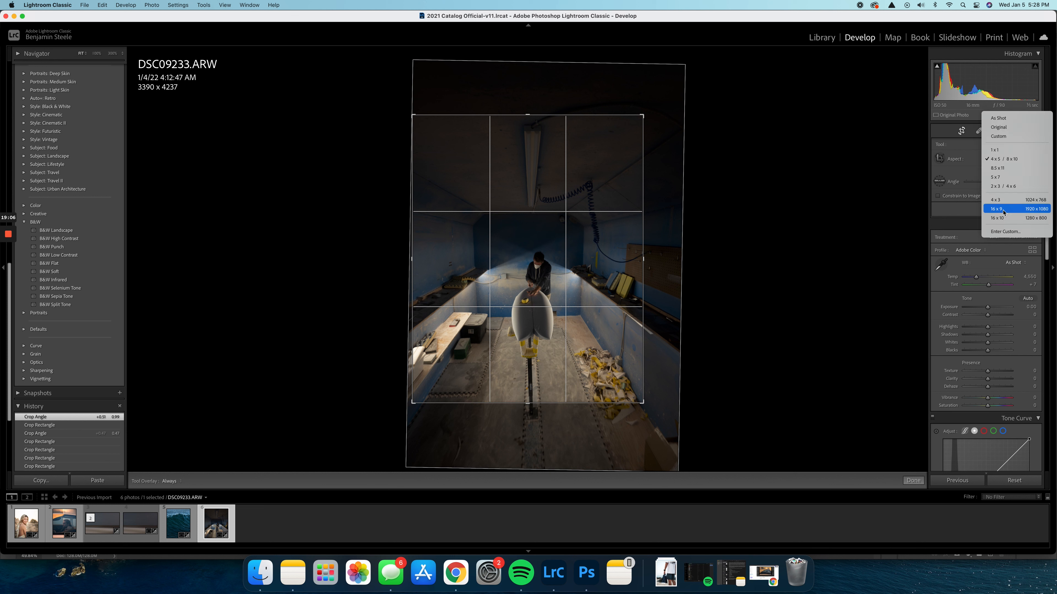
click(1003, 208)
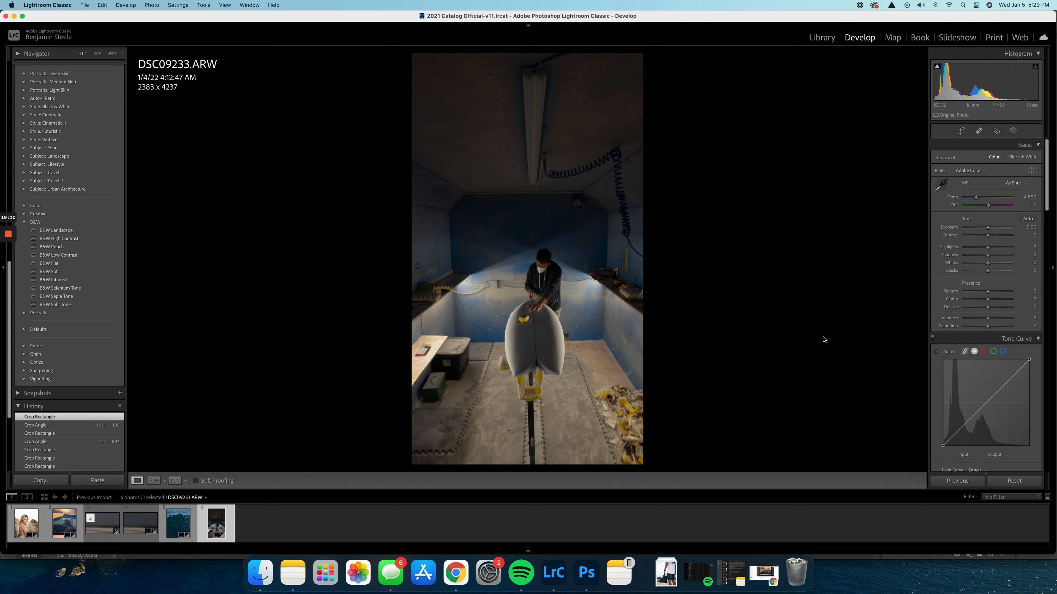
Return the workshop photo's crop to 4 x 5, enlarge it to about 3325 x 4156 and recenter it on the shaper
click(962, 131)
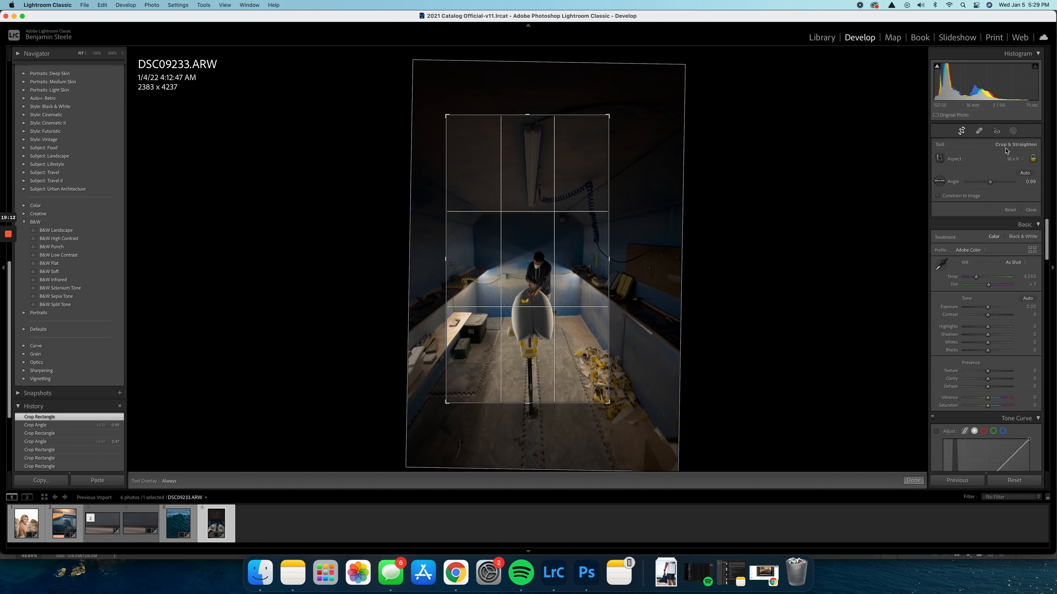
click(1011, 158)
click(998, 112)
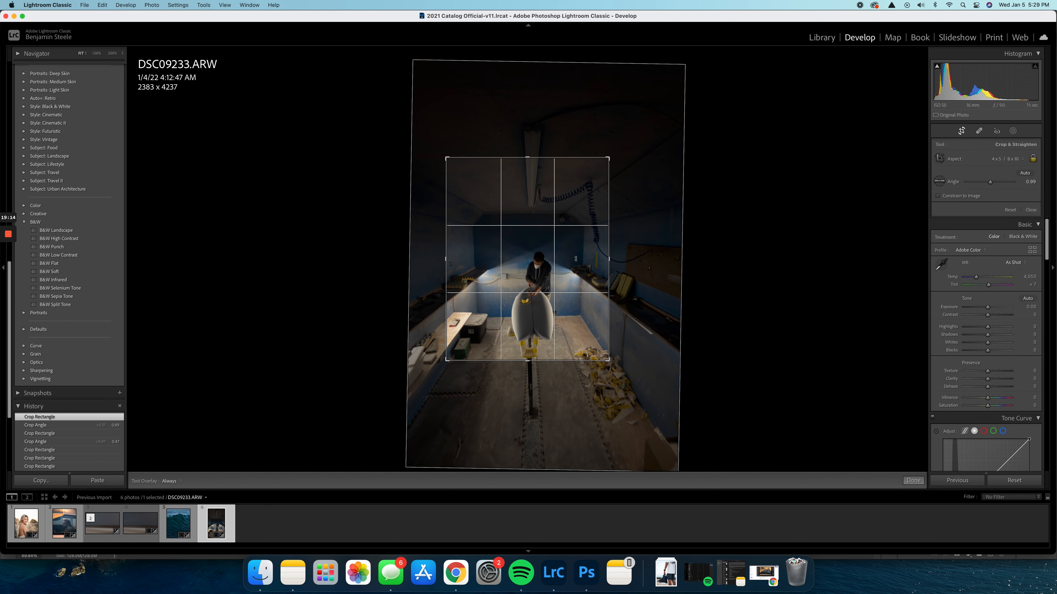
drag(541, 166, 541, 97)
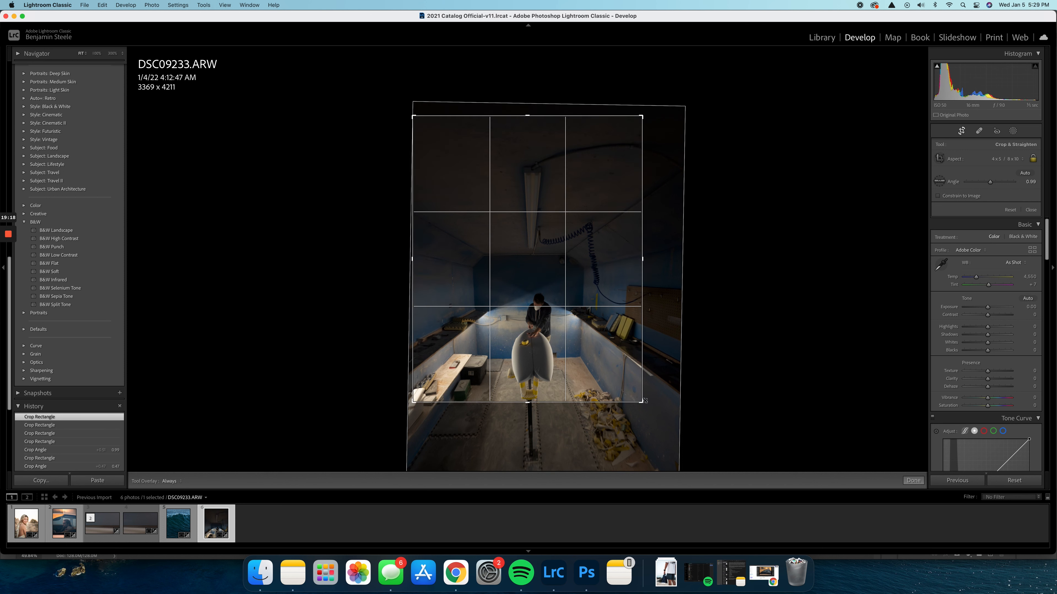
drag(643, 401, 665, 448)
drag(661, 318, 588, 296)
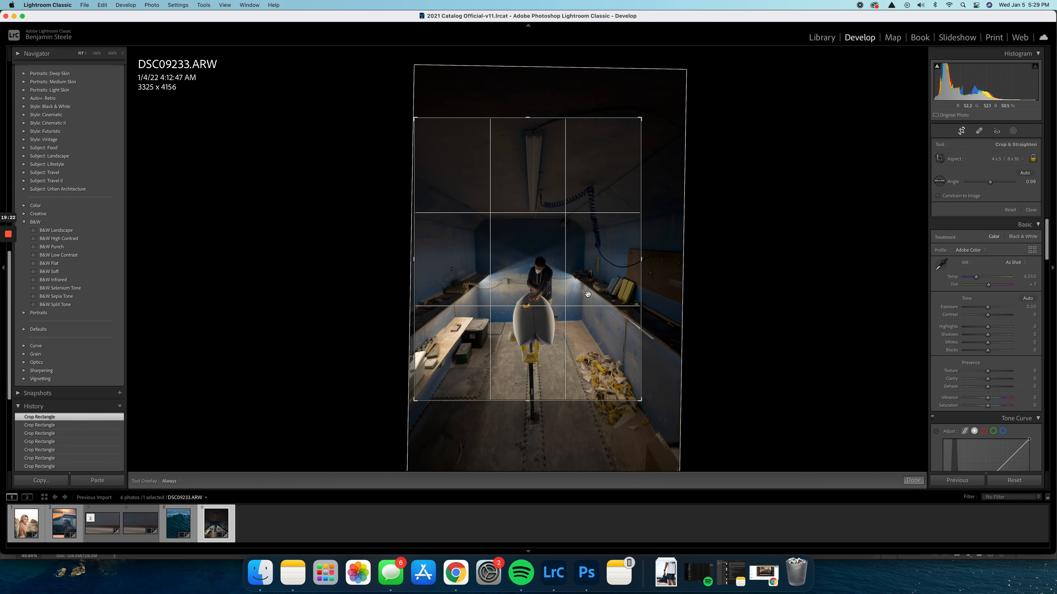
Apply the crop and set Exposure to +0.10, Contrast +18, Highlights -38, Shadows +28, Whites +21, Blacks -7 and Saturation -20
key(Return)
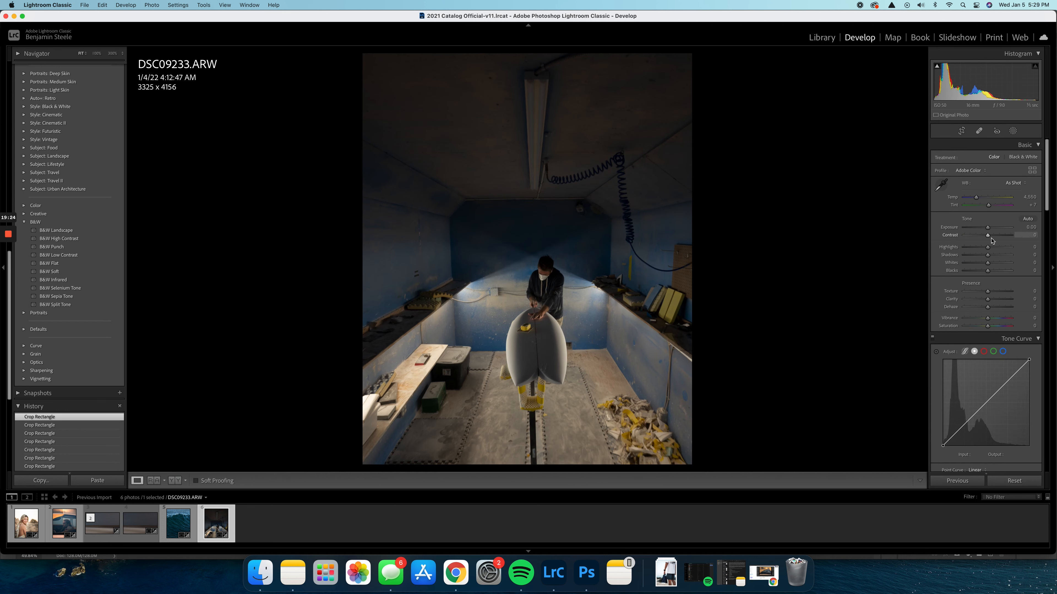
drag(987, 228, 981, 271)
click(985, 271)
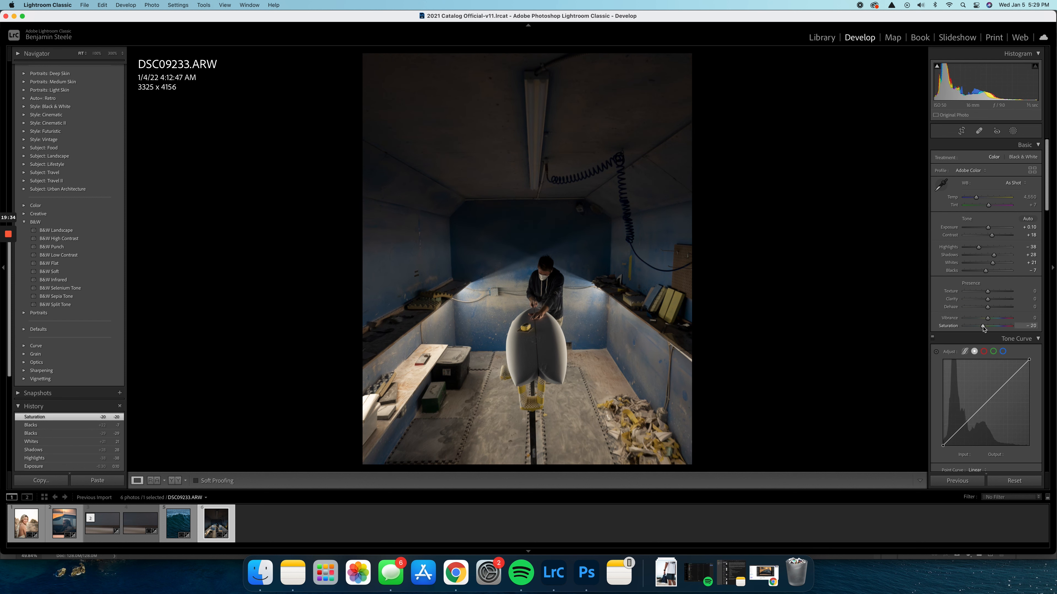
Set the orange and yellow hues to -18, the orange saturation to -22 and the blue saturation to -18
scroll(982, 328, down, 10)
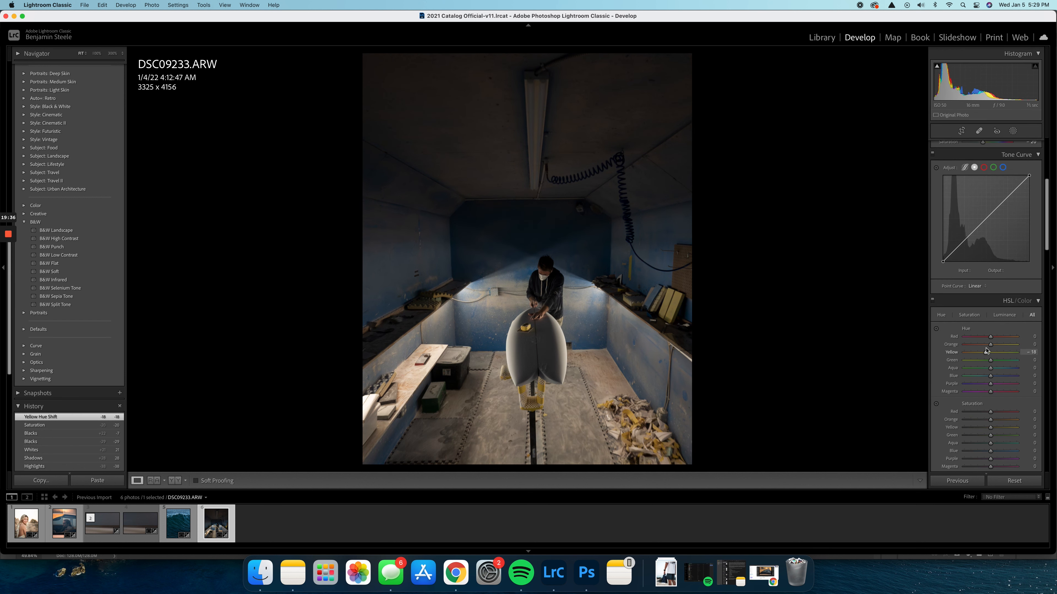
scroll(989, 378, down, 3)
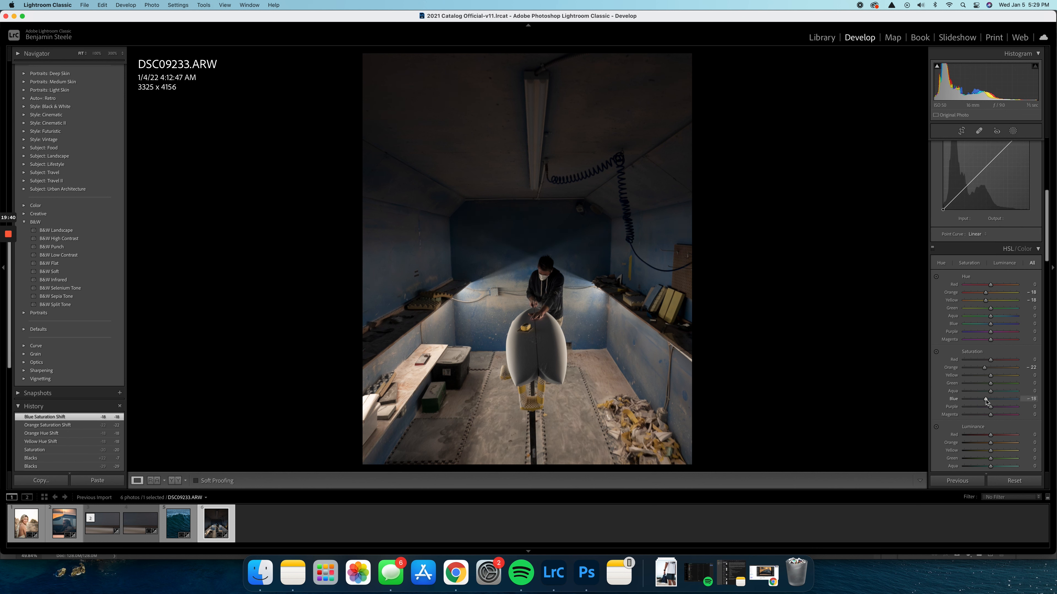
scroll(985, 402, down, 4)
scroll(984, 373, down, 6)
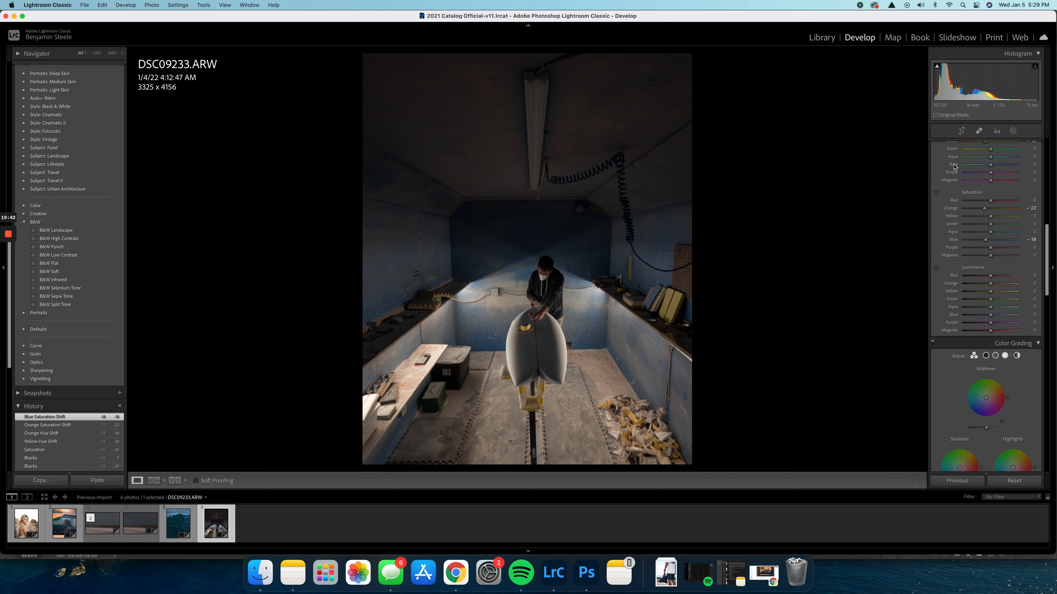
Shift the workshop photo slightly upward within its existing crop frame and apply the crop
click(961, 134)
drag(588, 250, 585, 242)
key(Return)
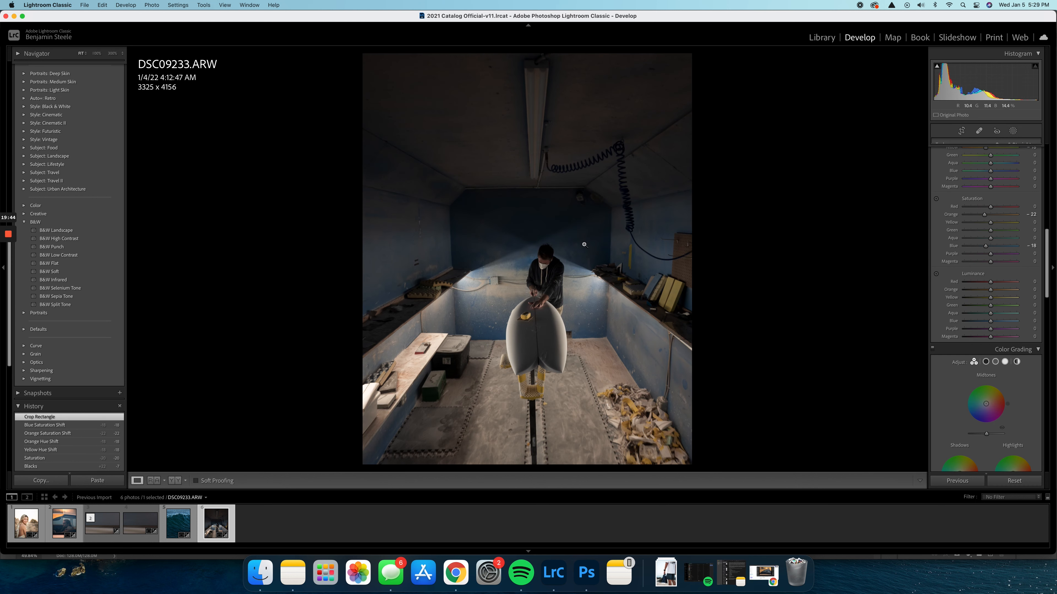
Darken the workshop floor with a linear gradient mask rising from the photo's lower edge to the surfboard's base, with Exposure about -1.03
click(1010, 132)
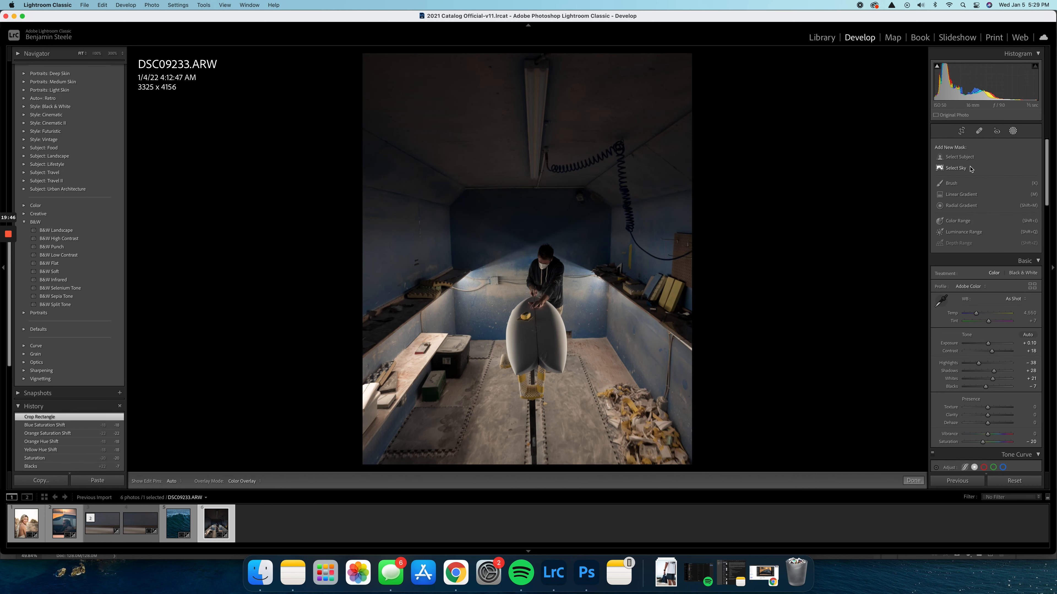
click(960, 194)
drag(526, 460, 527, 378)
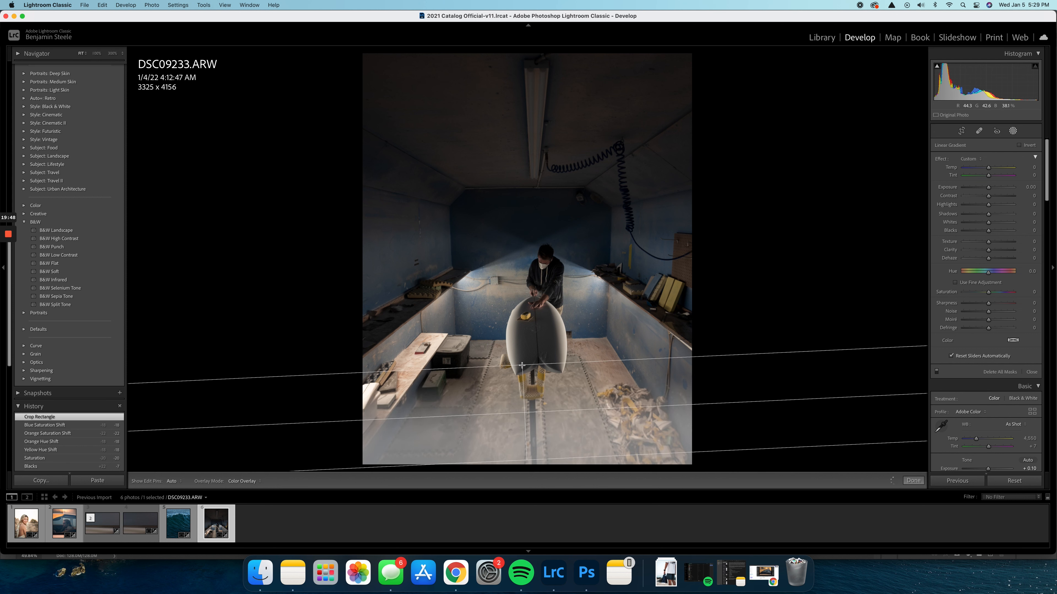
drag(988, 187, 982, 188)
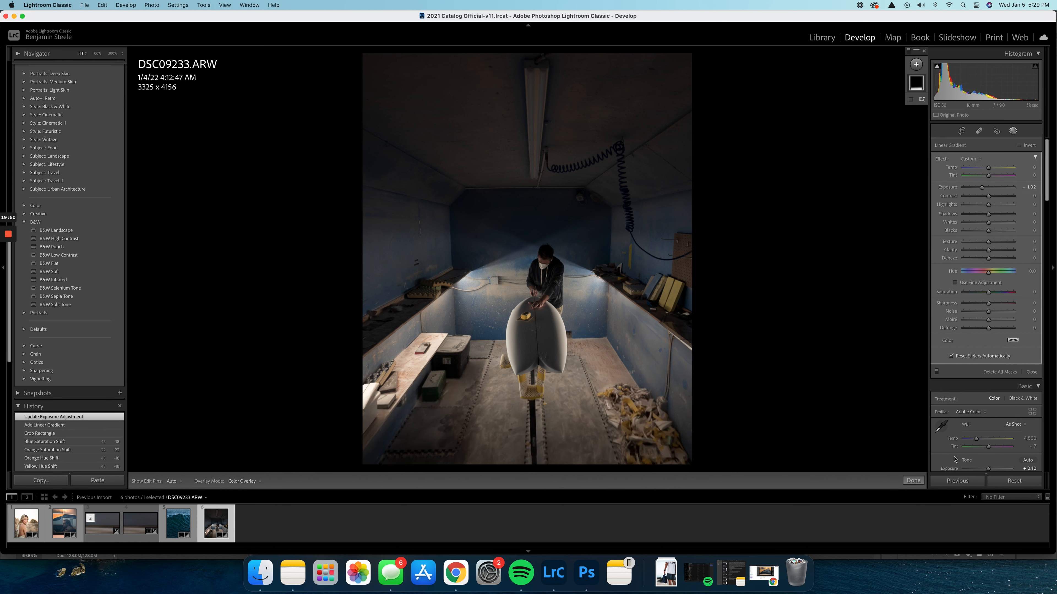
click(914, 482)
scroll(1004, 377, down, 15)
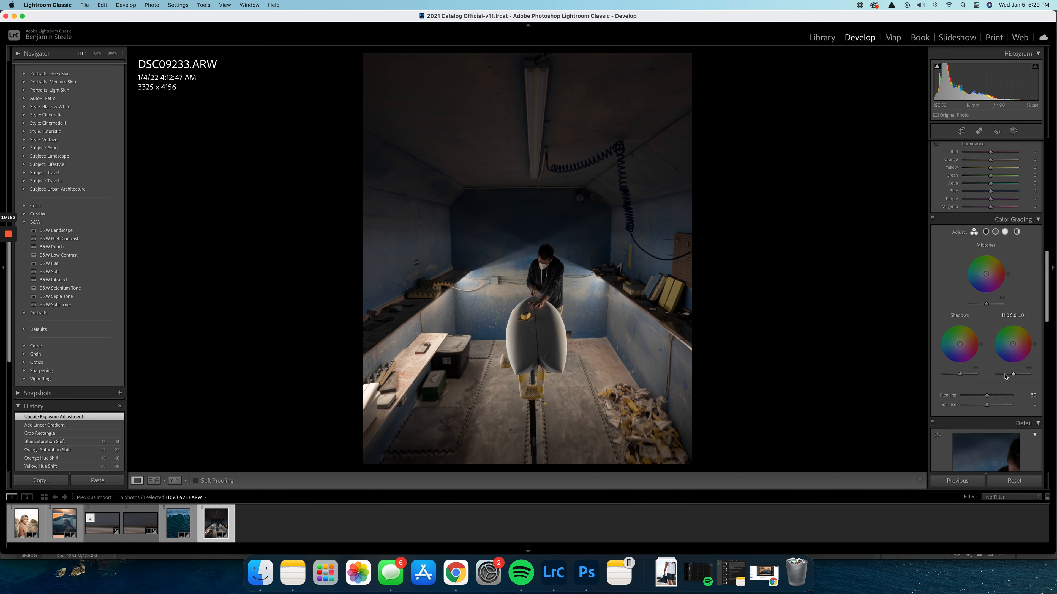
scroll(1004, 377, up, 6)
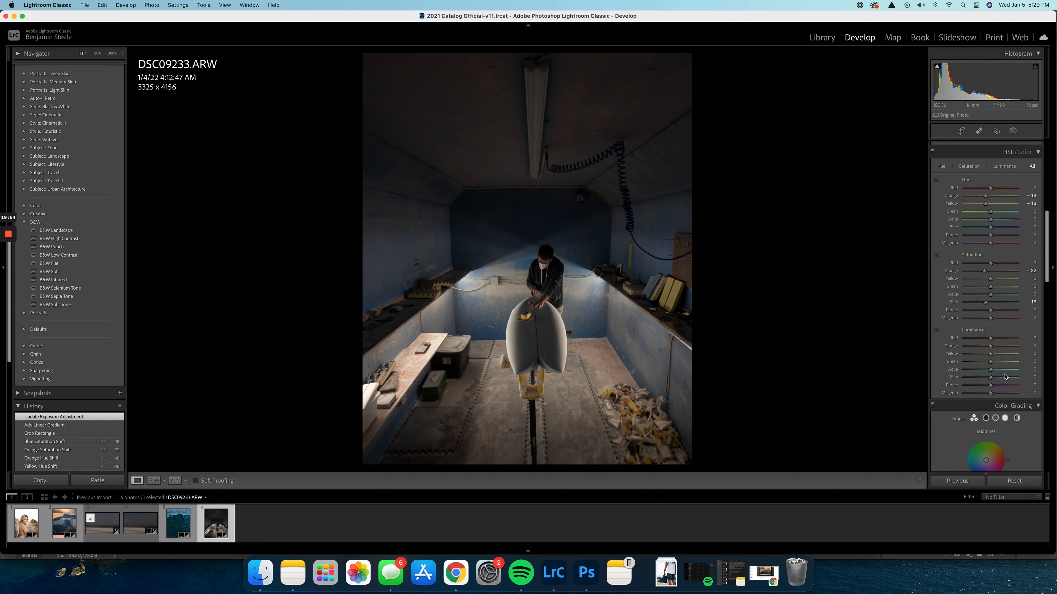